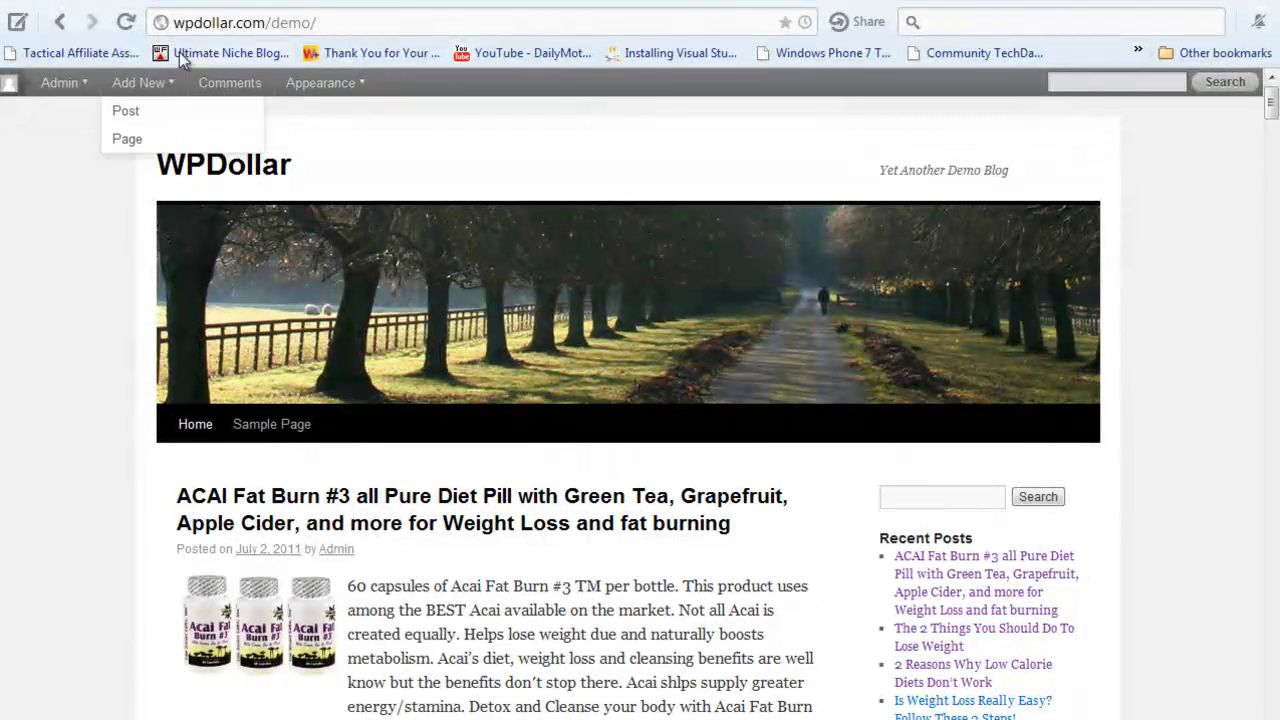
# Select the WPDollar demo blog's web address in the address bar
pyautogui.moveTo(174, 22); pyautogui.dragTo(328, 22)
pyautogui.click(121, 353)
pyautogui.scroll(-3, 120, 366)
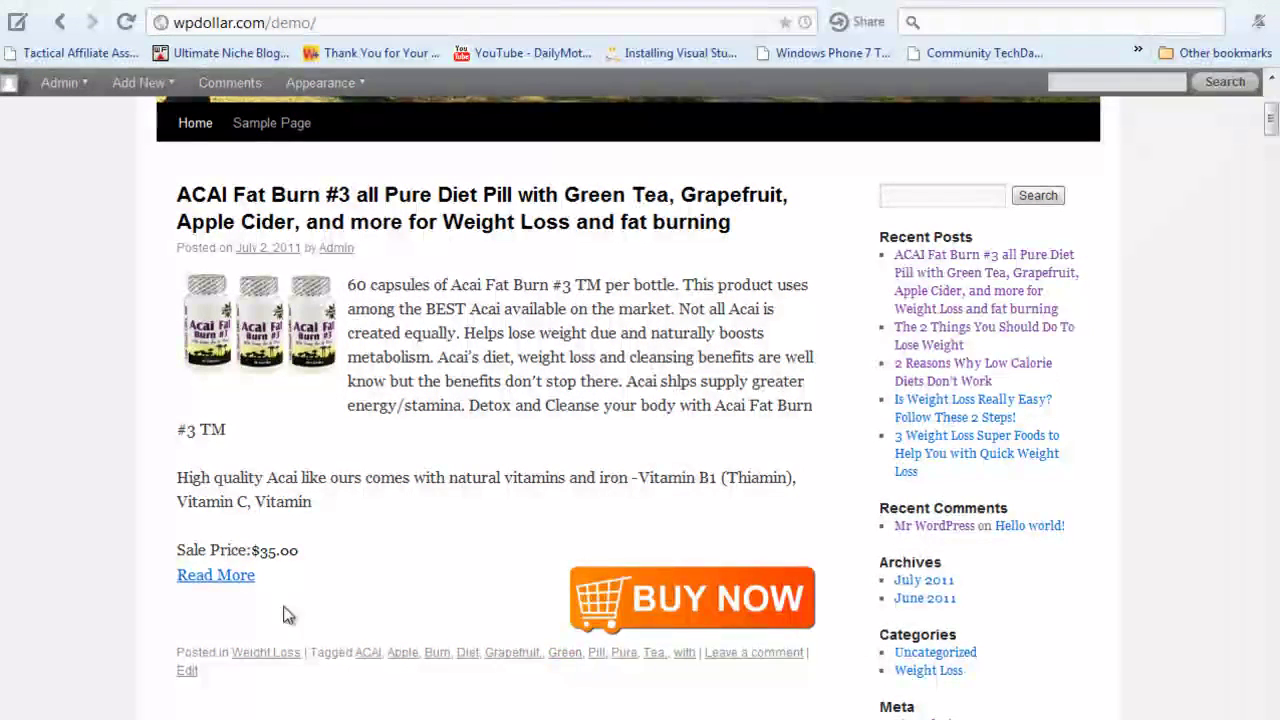
pyautogui.scroll(3, 123, 543)
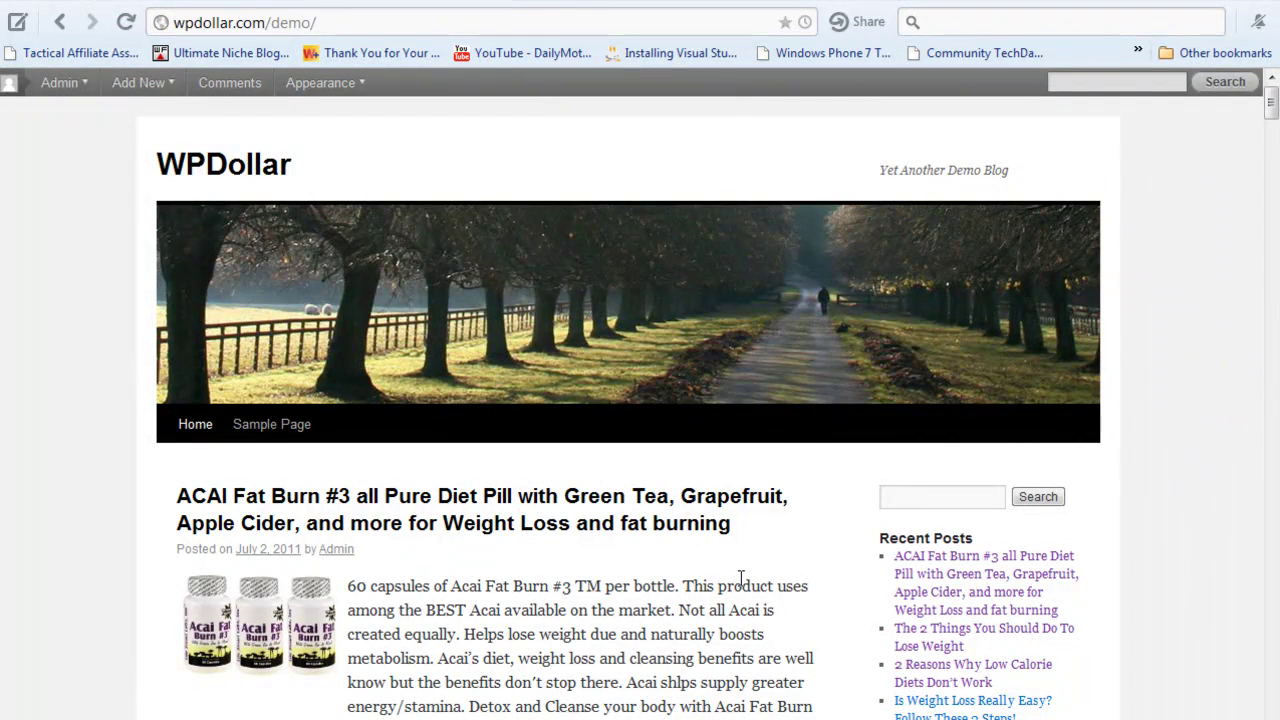
pyautogui.click(349, 523)
# Scroll through the Acai Fat Burn post, highlight its product description, then bring up the BUY NOW image's link options
pyautogui.scroll(-2, 549, 545)
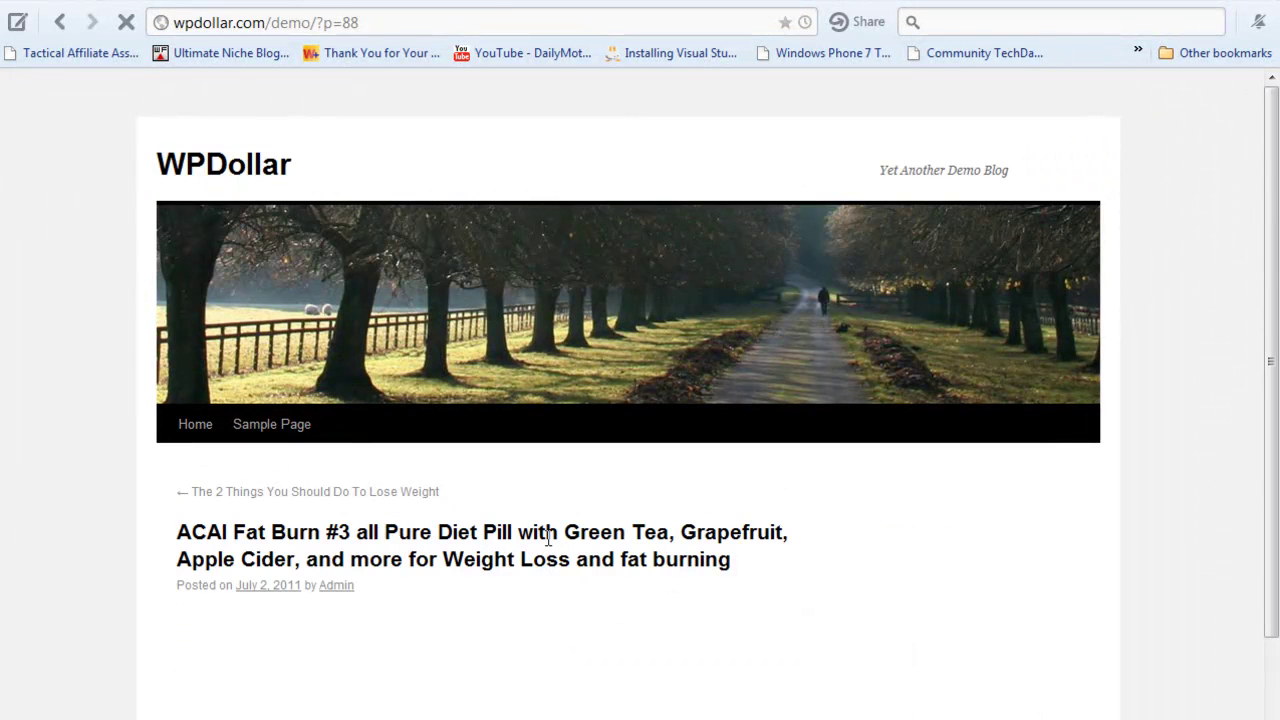
pyautogui.scroll(-5, 220, 514)
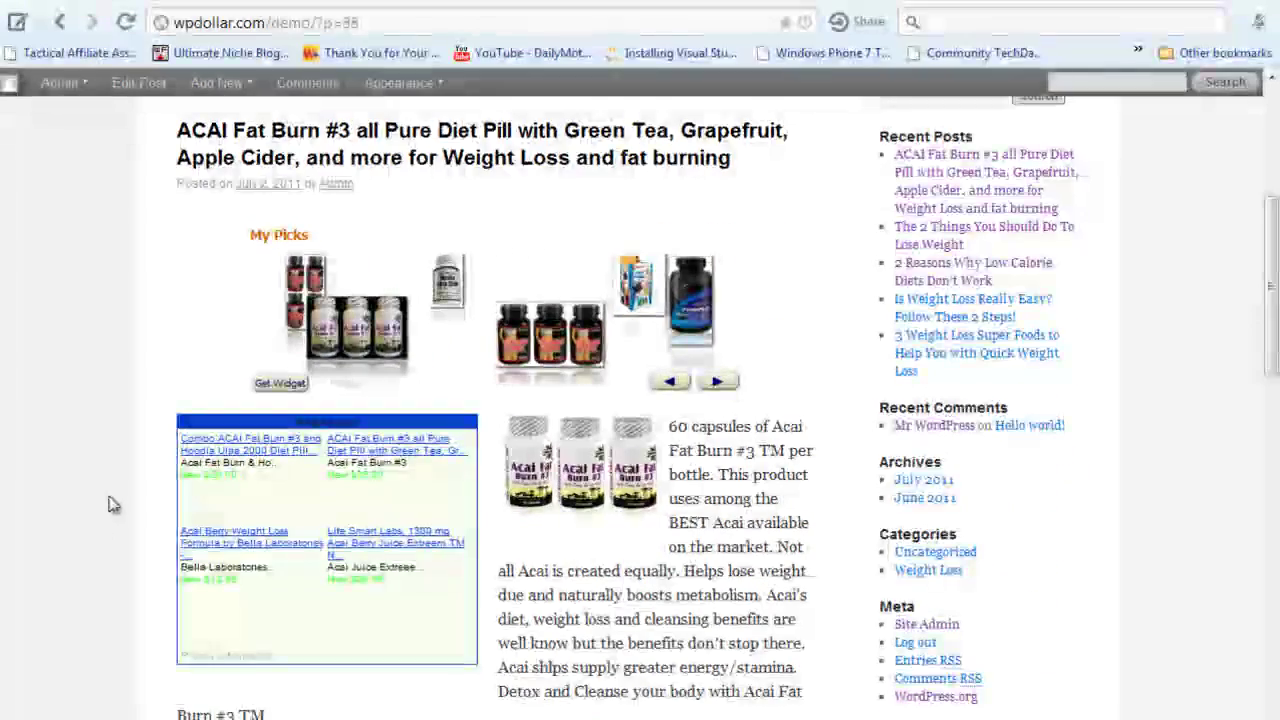
pyautogui.scroll(-2, 130, 495)
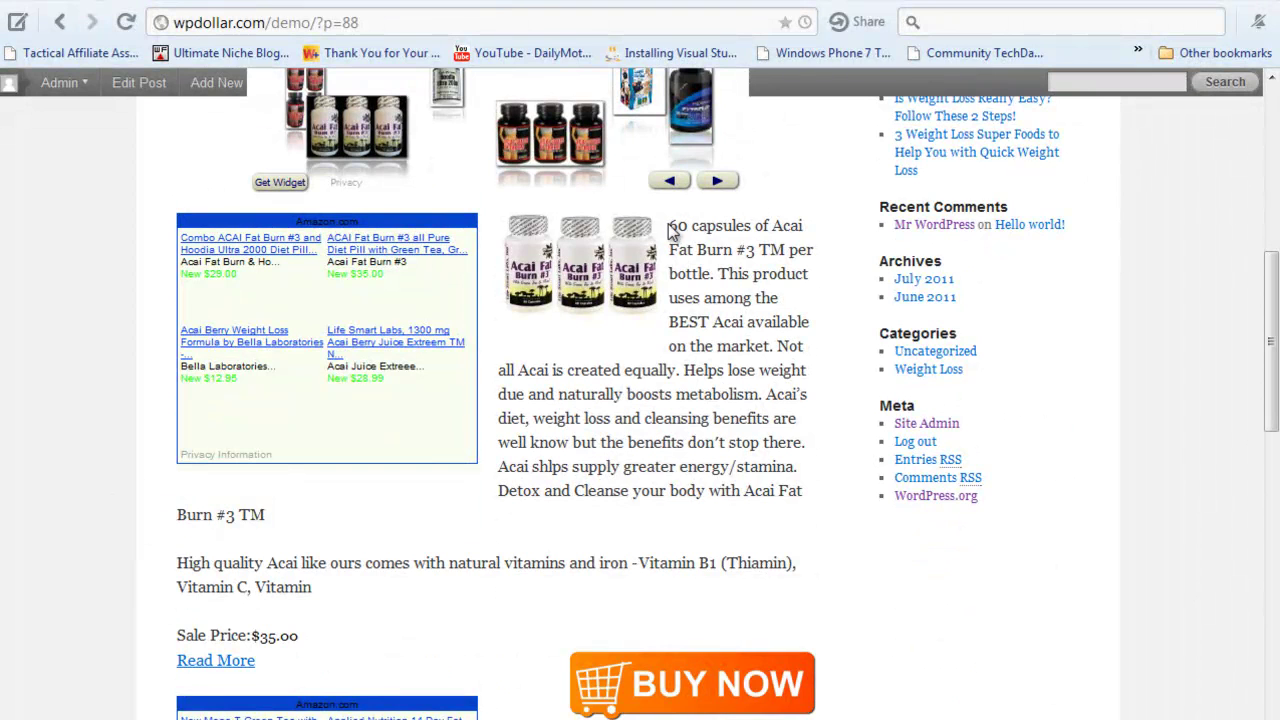
pyautogui.moveTo(668, 223); pyautogui.dragTo(761, 584)
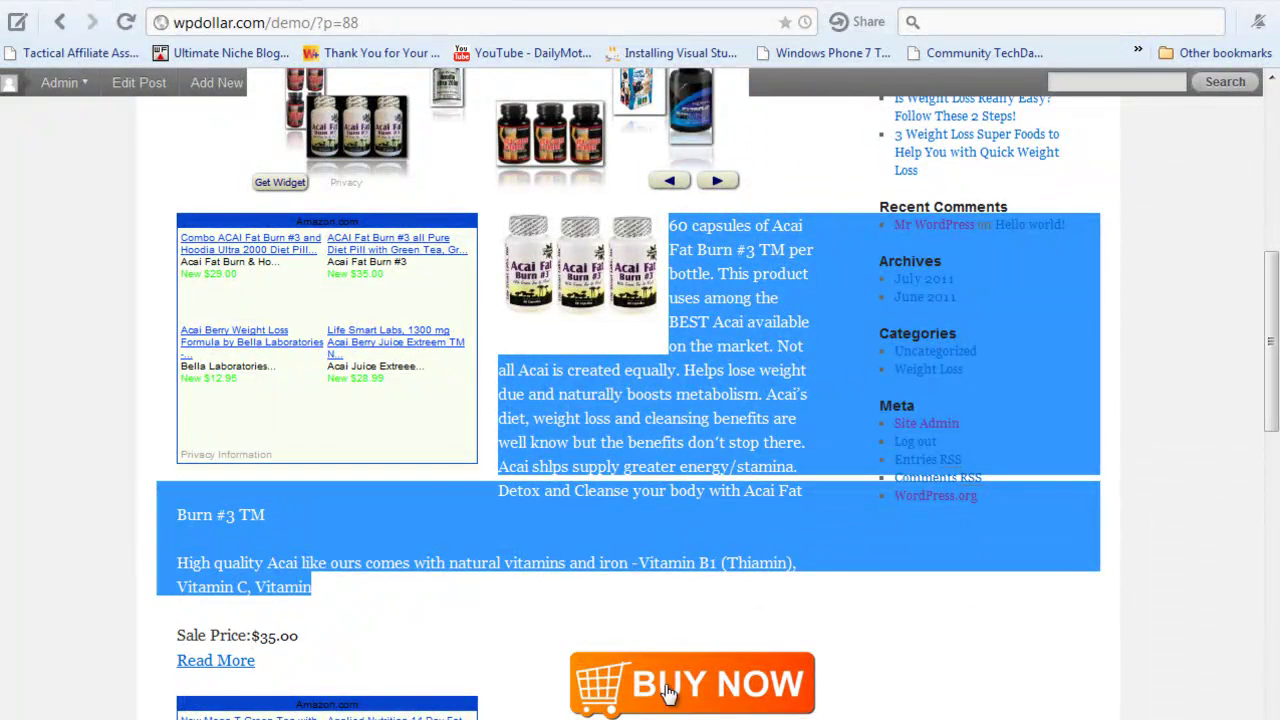
pyautogui.scroll(-2, 880, 640)
pyautogui.click(886, 597)
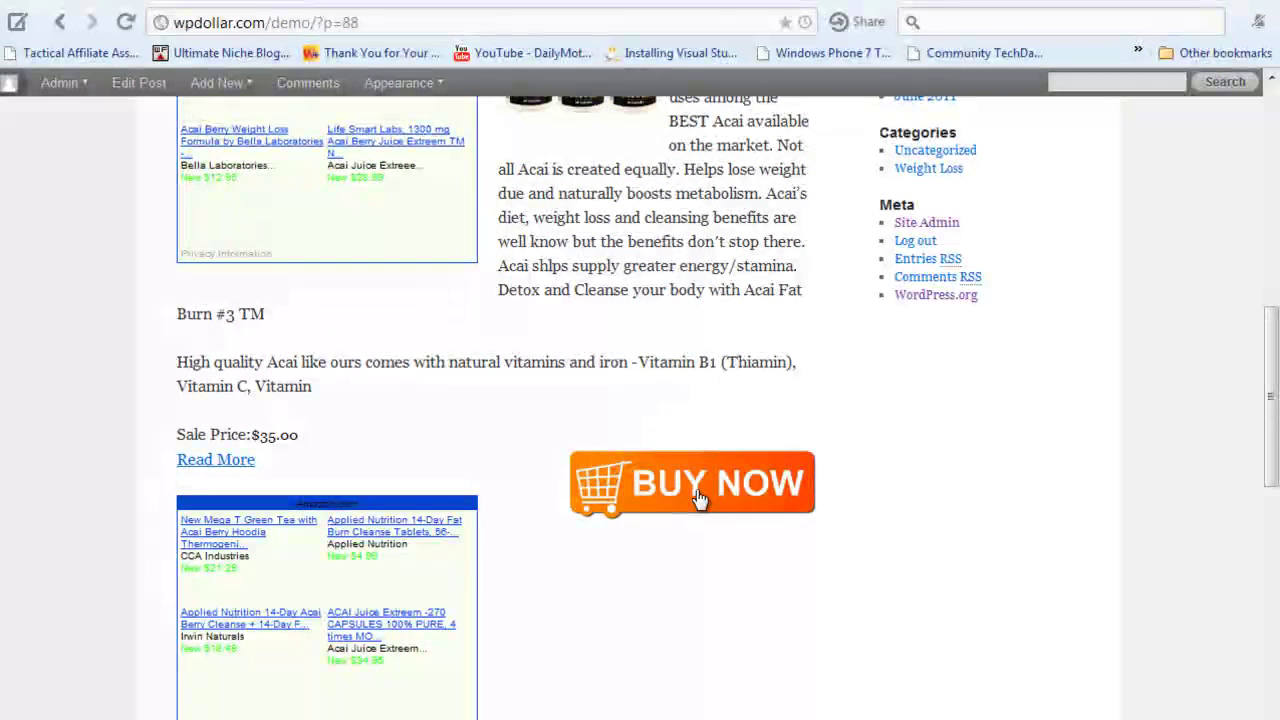
pyautogui.rightClick(700, 498)
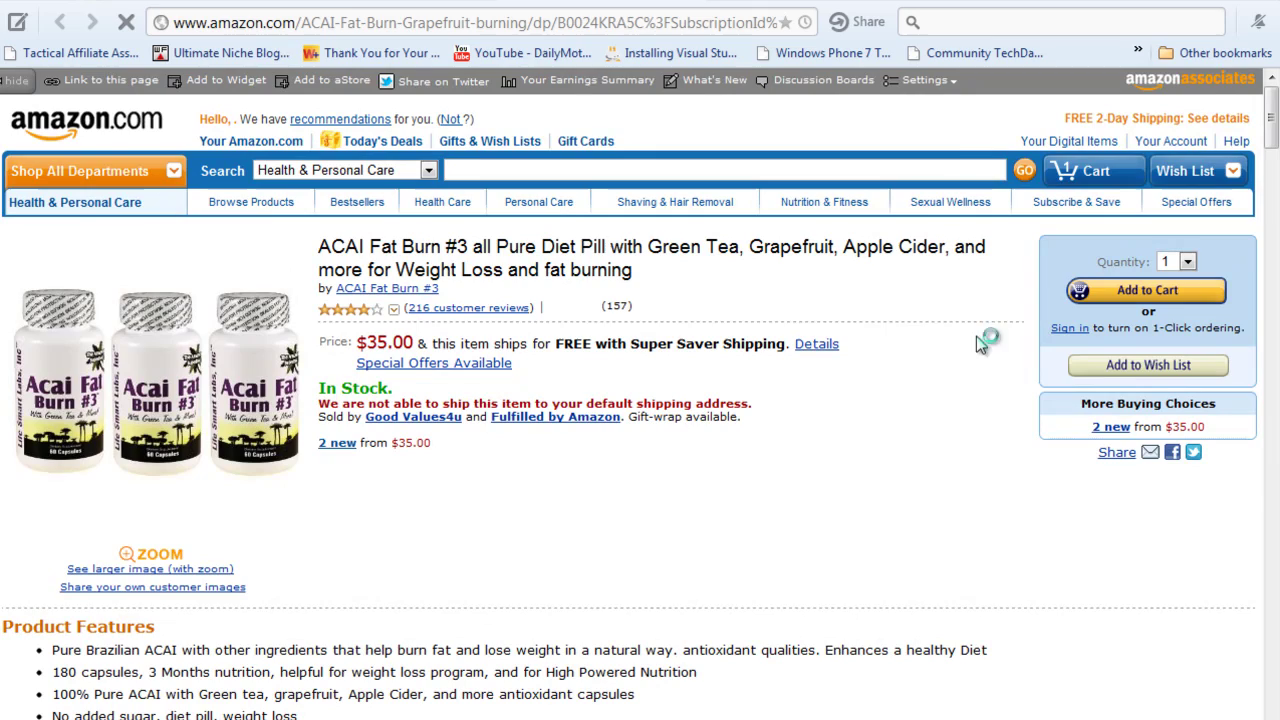
pyautogui.click(695, 1)
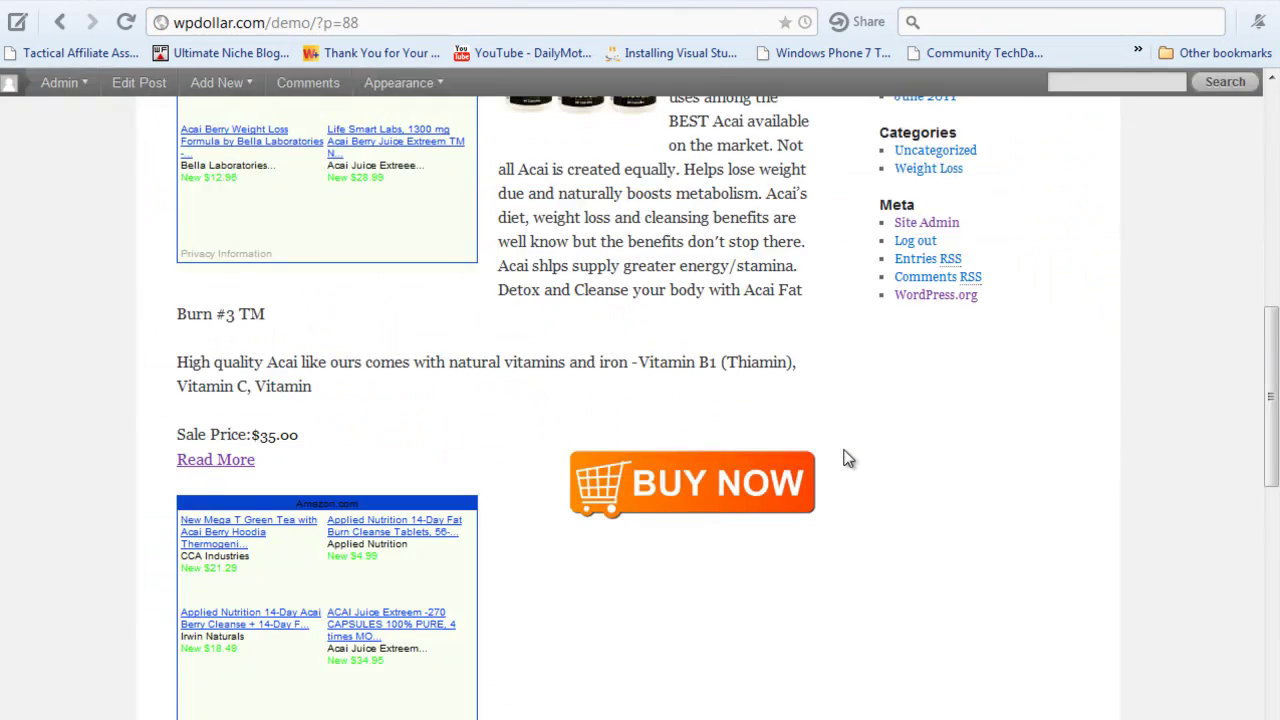
pyautogui.scroll(2, 846, 457)
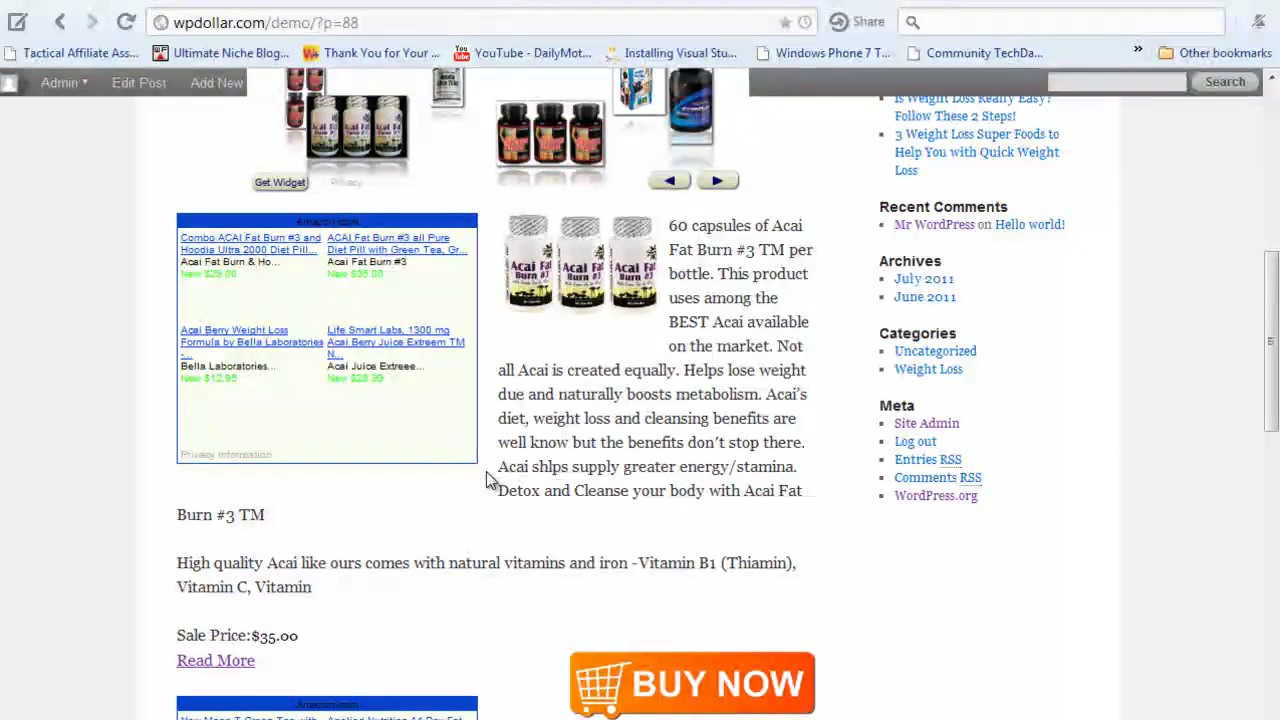
pyautogui.moveTo(486, 478); pyautogui.dragTo(409, 405)
pyautogui.click(409, 405)
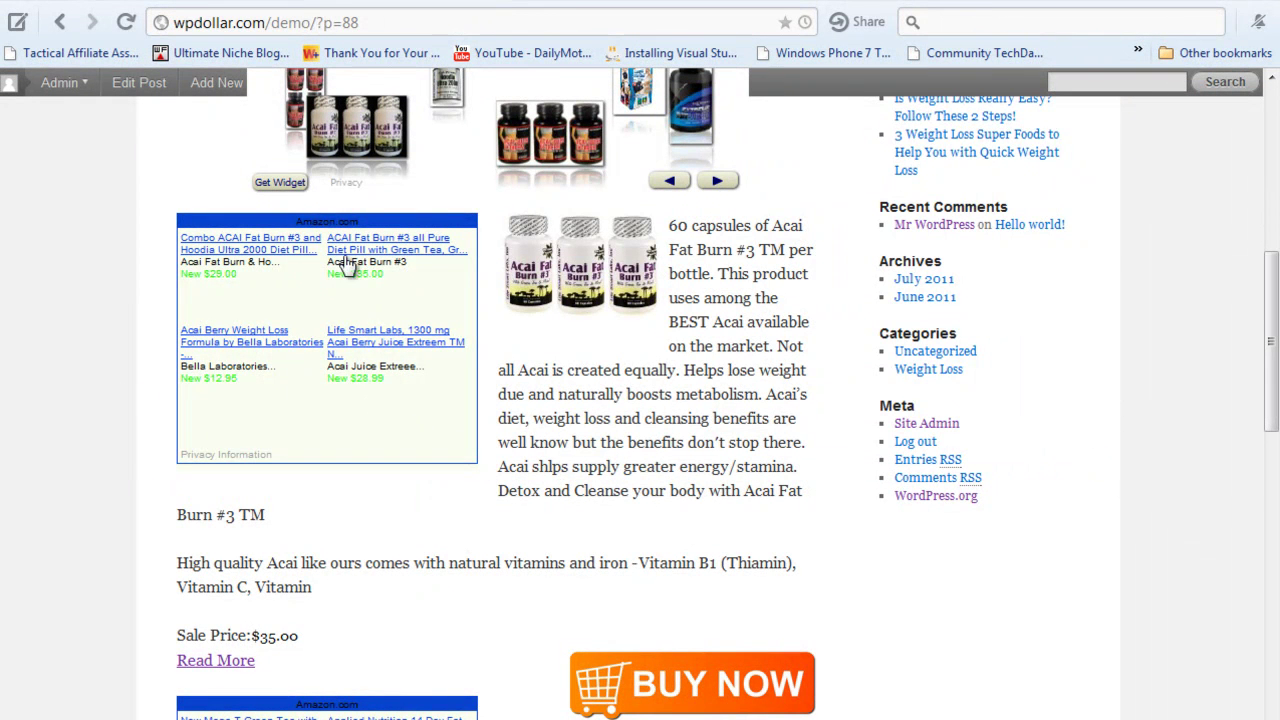
pyautogui.moveTo(296, 221); pyautogui.dragTo(347, 221)
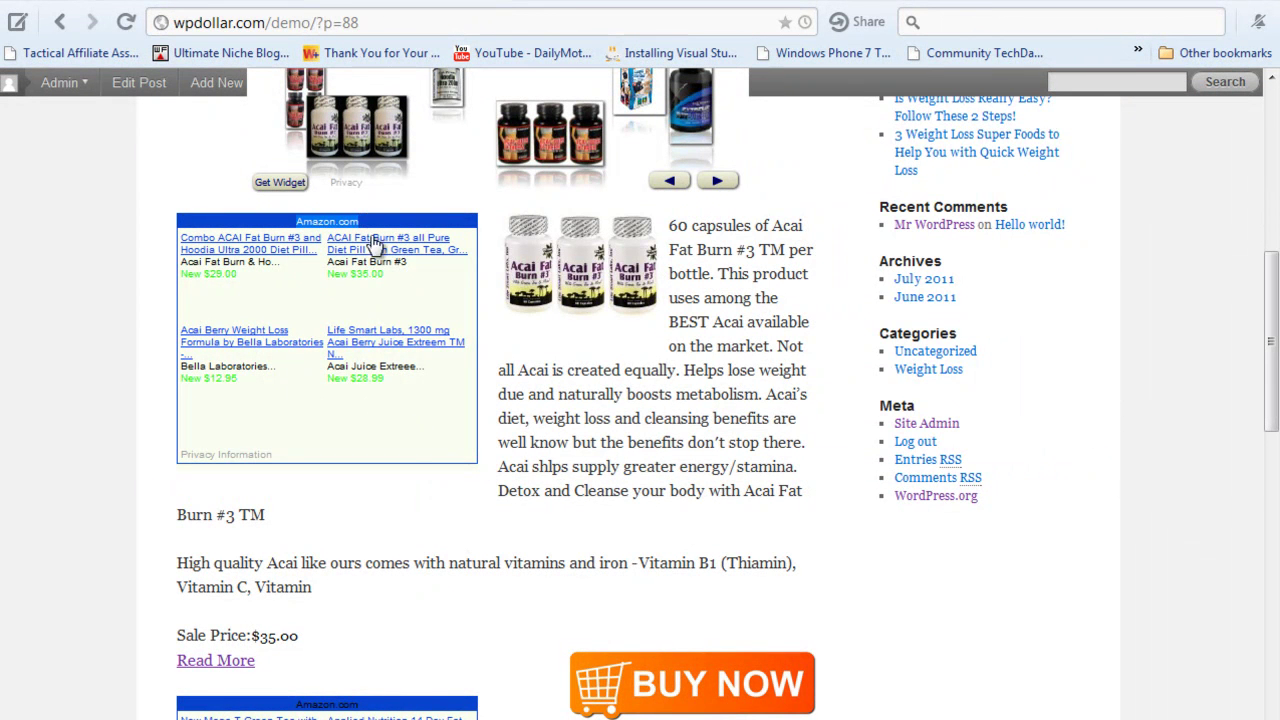
pyautogui.click(537, 428)
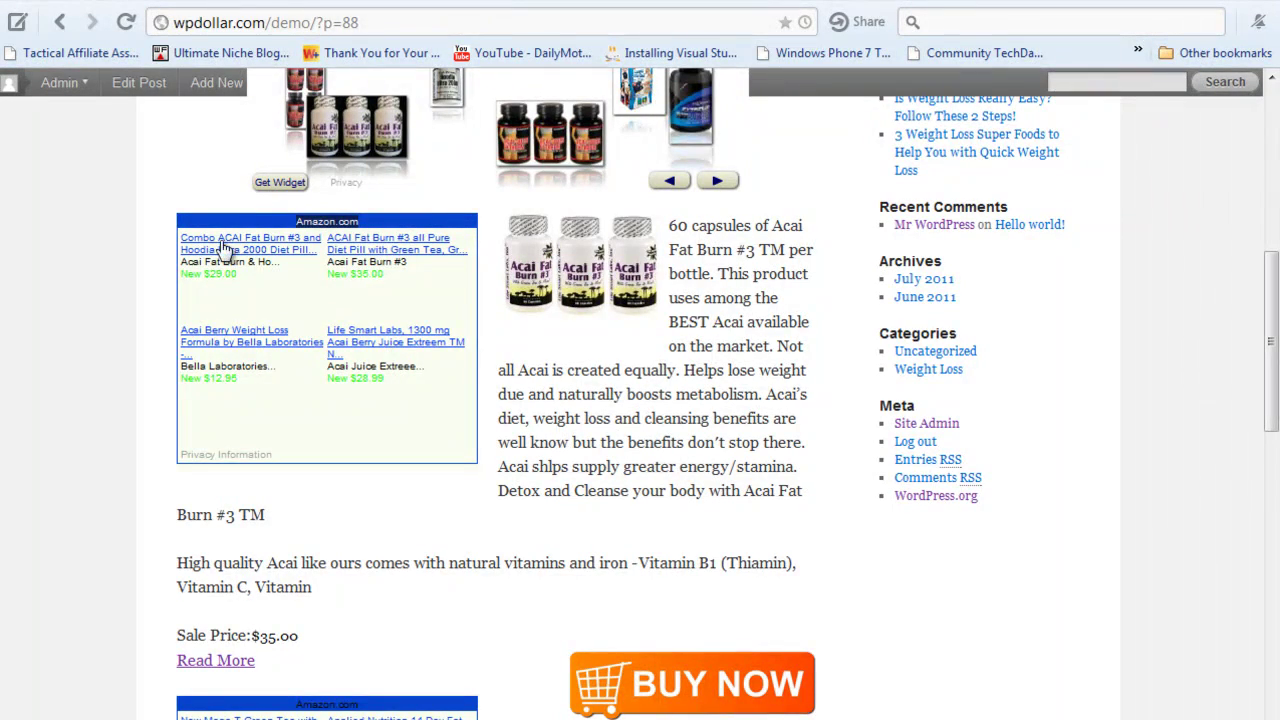
pyautogui.scroll(2, 393, 413)
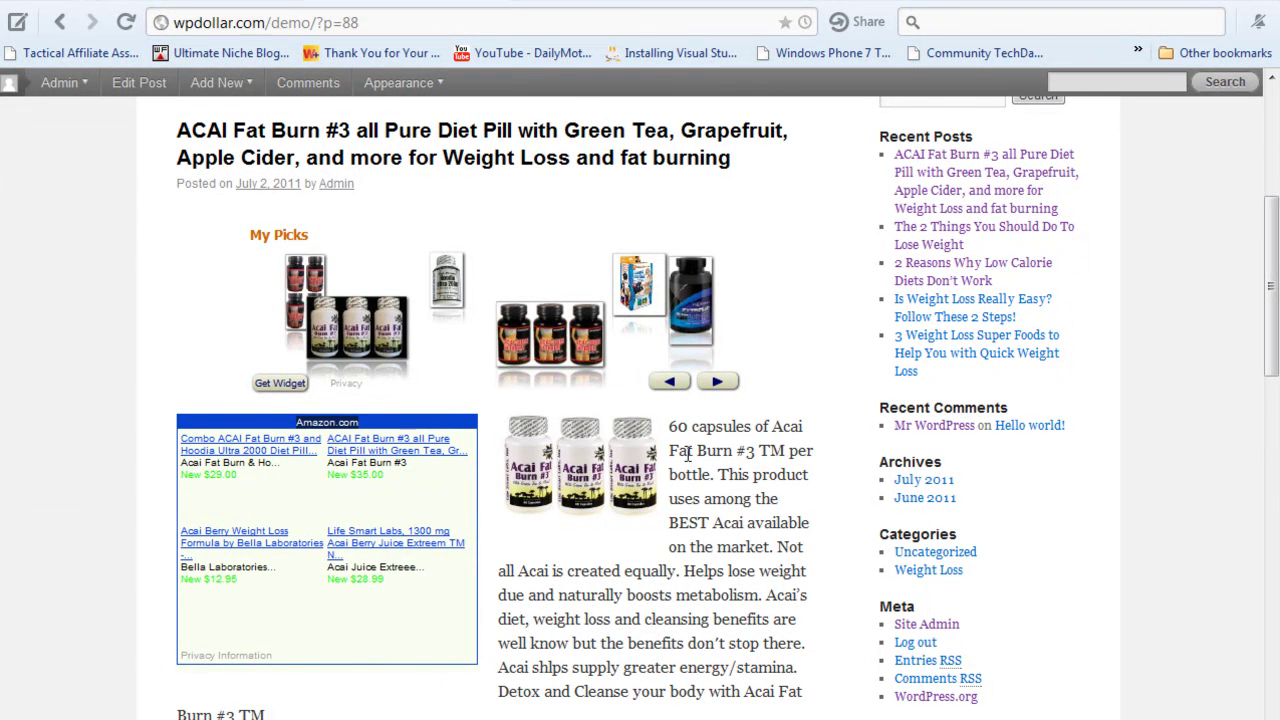
pyautogui.scroll(1, 762, 563)
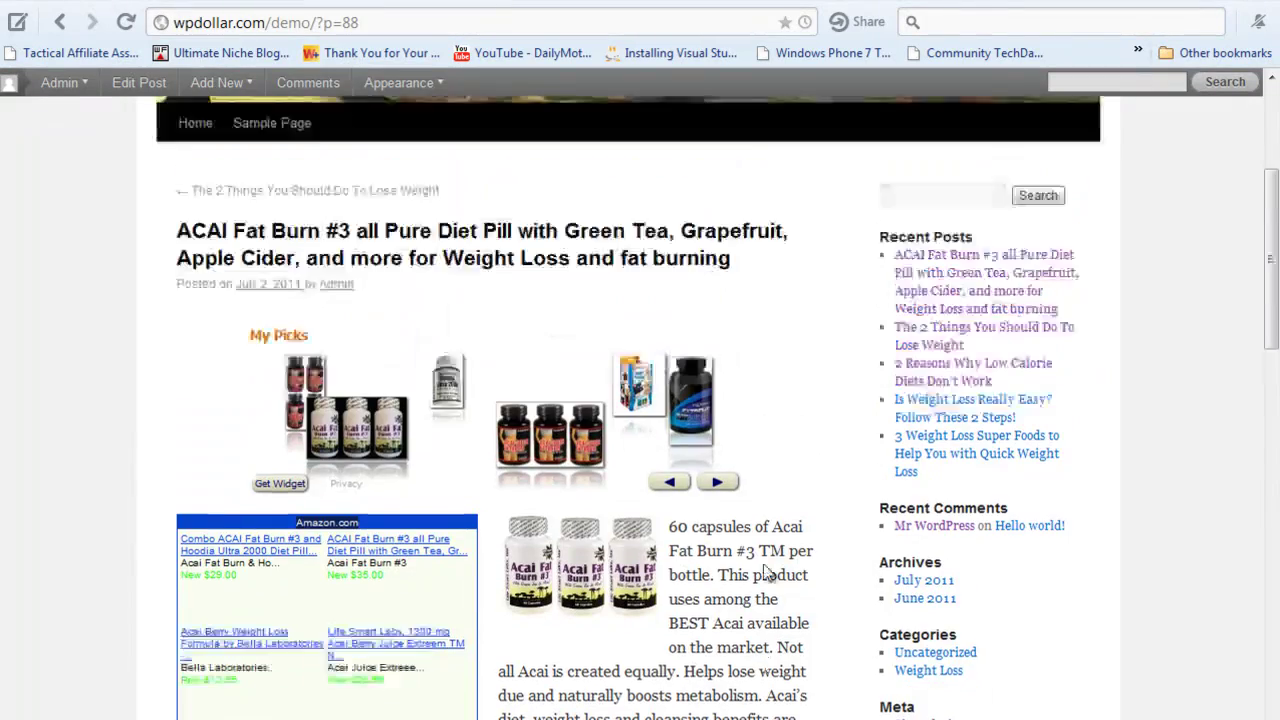
pyautogui.scroll(-3, 740, 580)
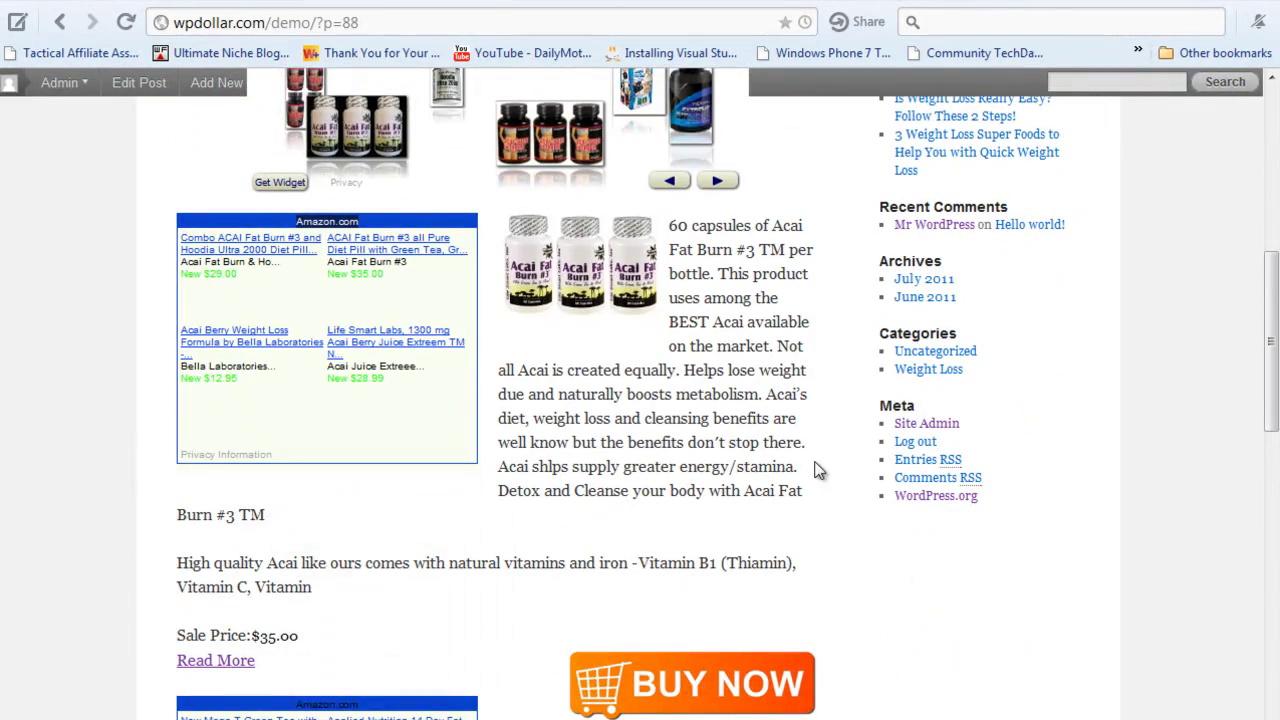
pyautogui.scroll(2, 704, 505)
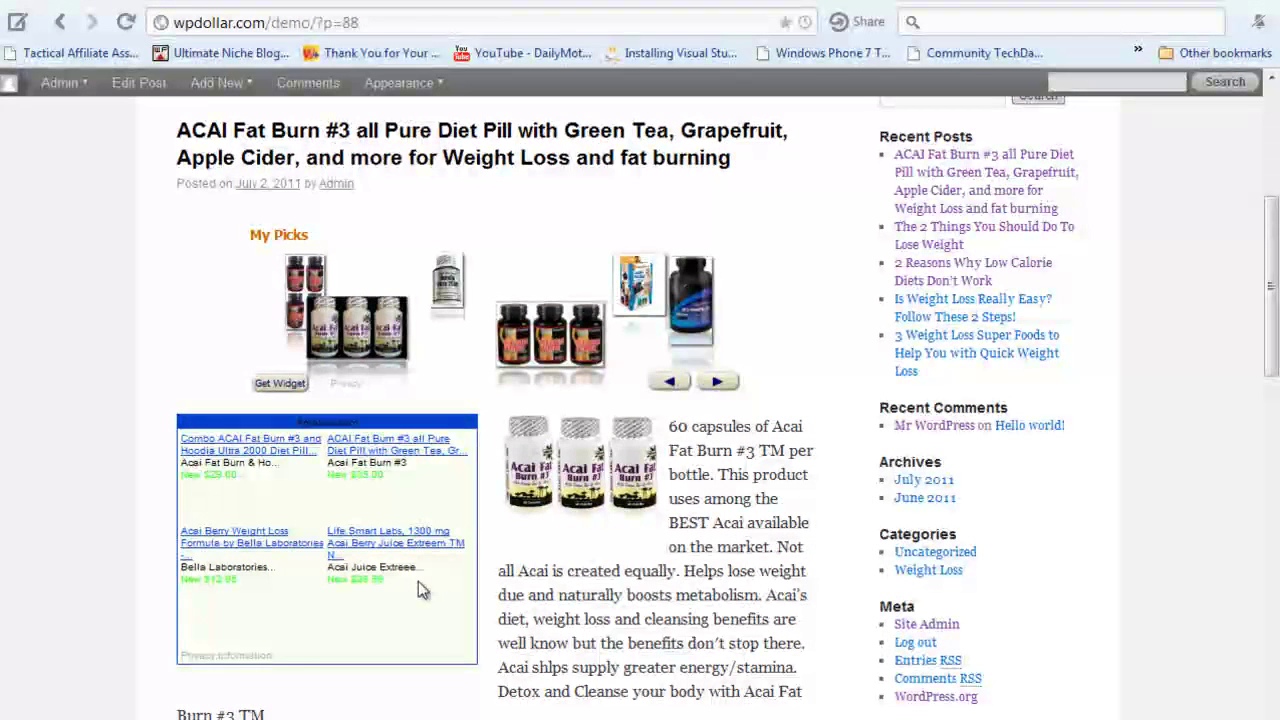
# Highlight the product text in the post's Amazon ad, then clear the highlight
pyautogui.moveTo(424, 583); pyautogui.dragTo(182, 439)
pyautogui.click(712, 617)
pyautogui.scroll(-1, 828, 670)
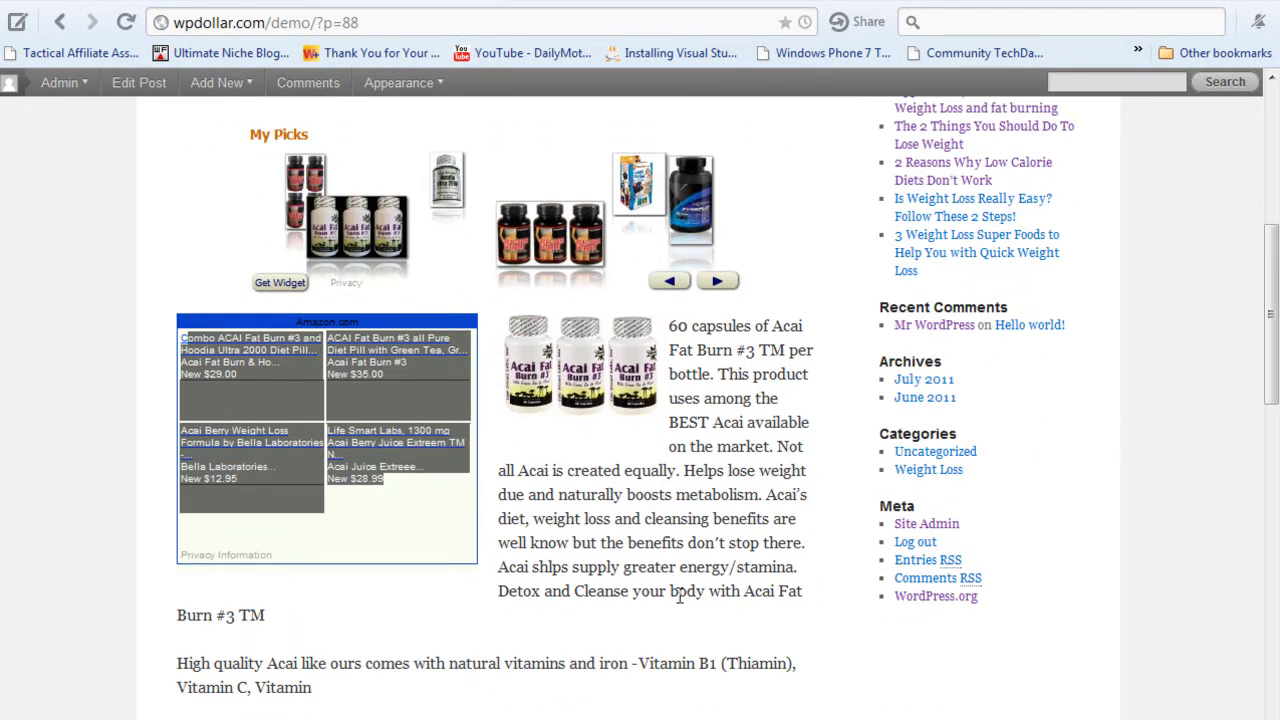
pyautogui.scroll(2, 363, 346)
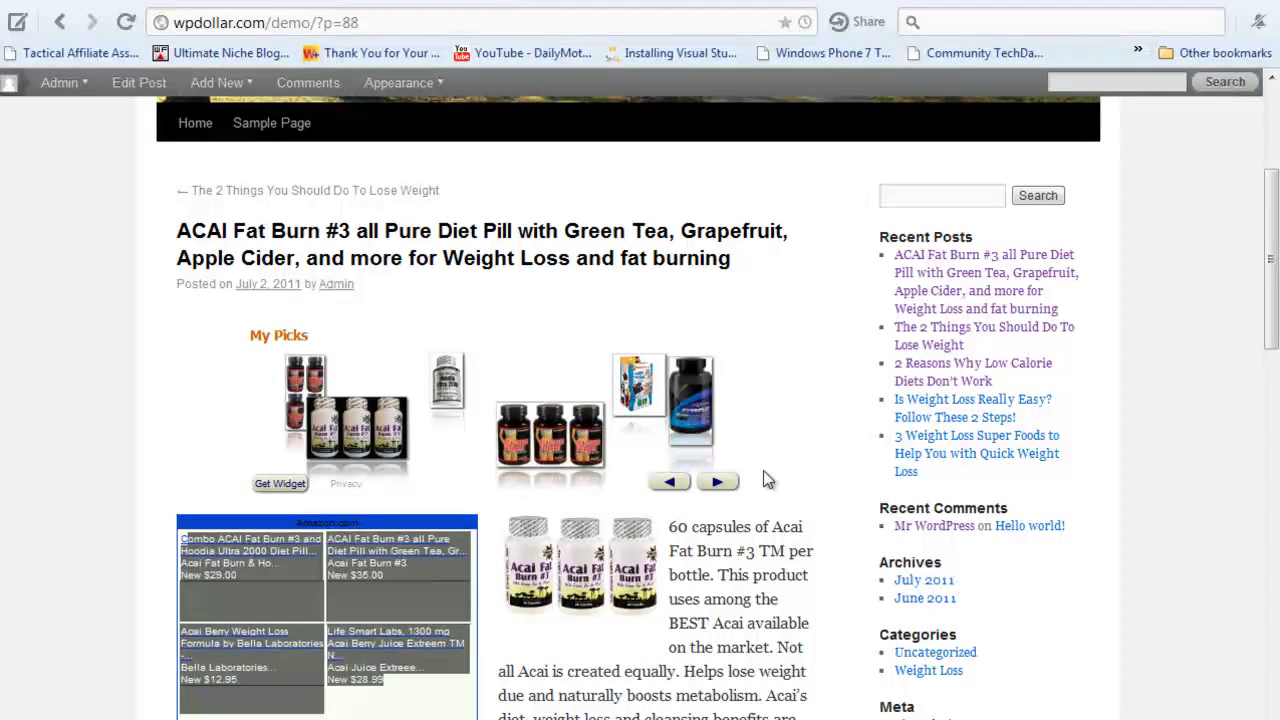
pyautogui.click(404, 708)
pyautogui.scroll(-2, 758, 627)
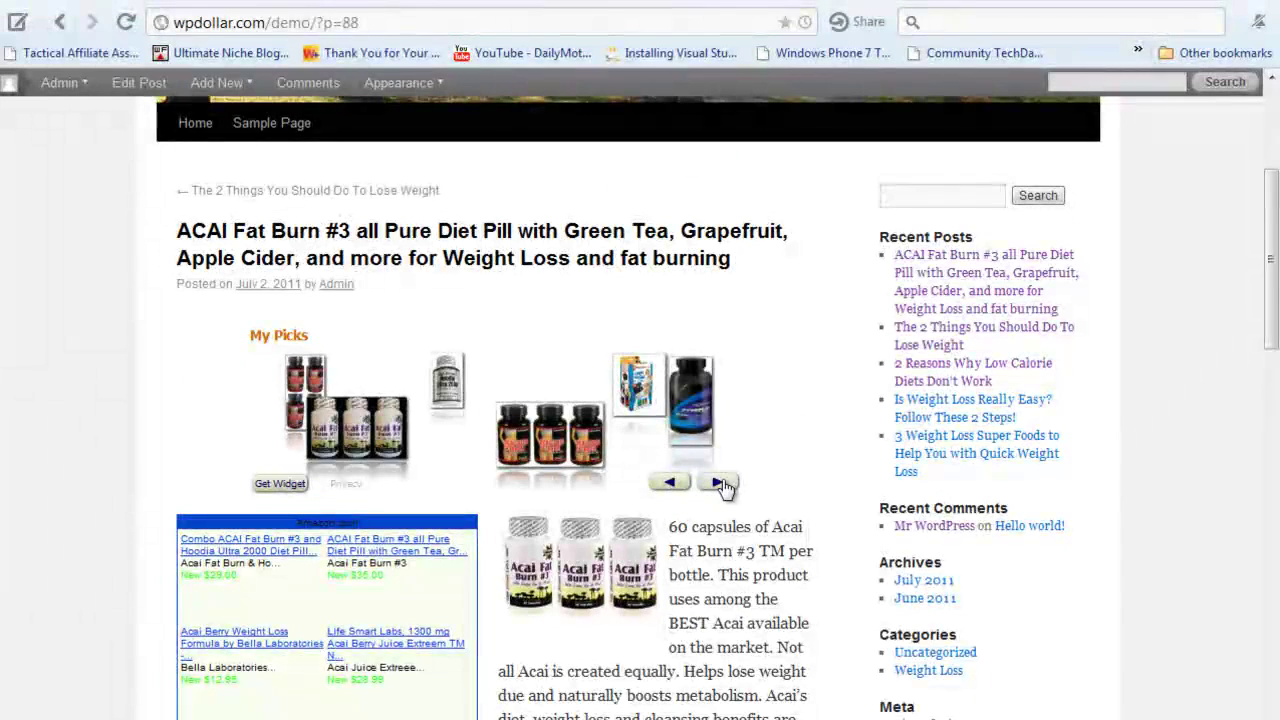
# Advance the My Picks carousel to show more products, including Hoodia Ultra 2000, and scroll back up
pyautogui.click(719, 483)
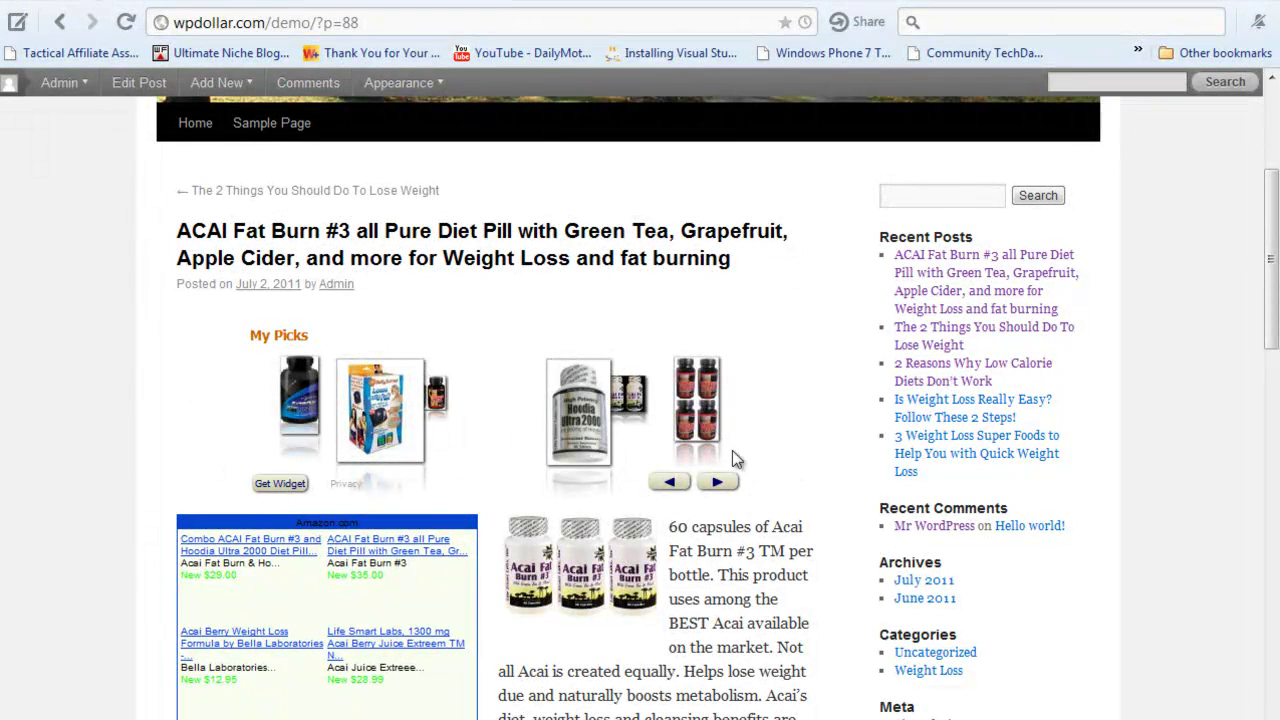
pyautogui.scroll(-10, 684, 488)
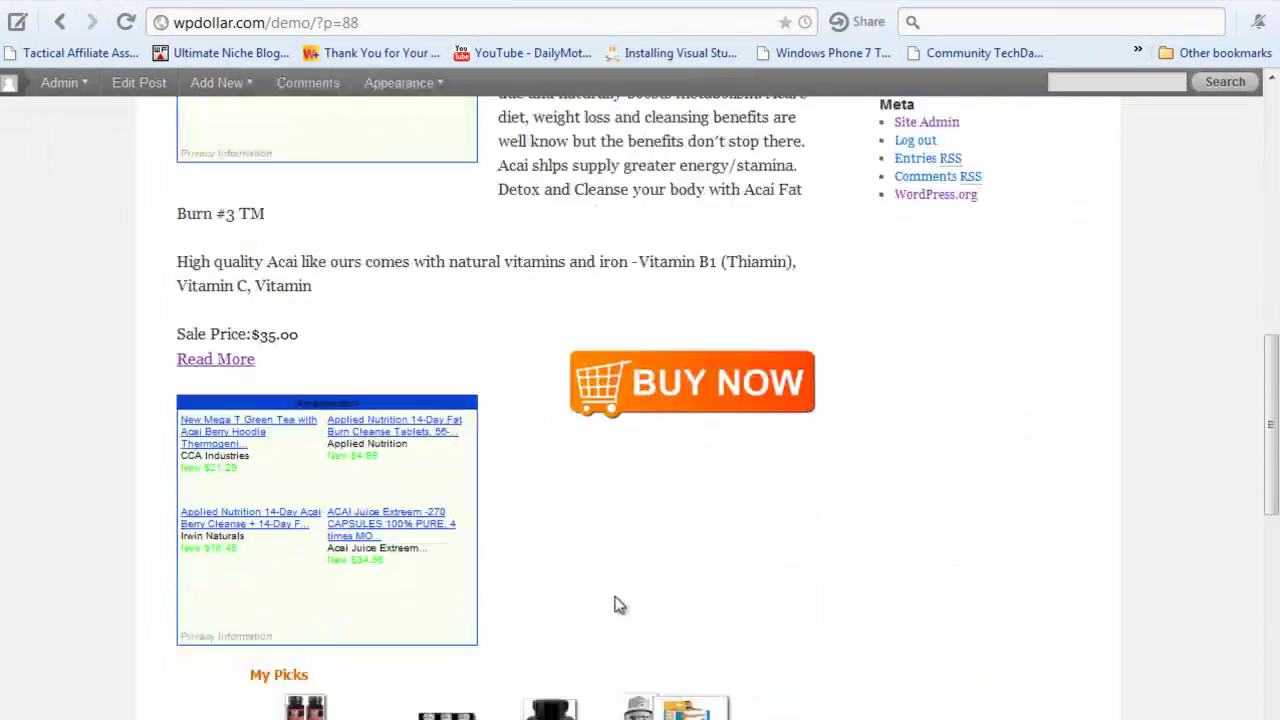
pyautogui.scroll(2, 567, 419)
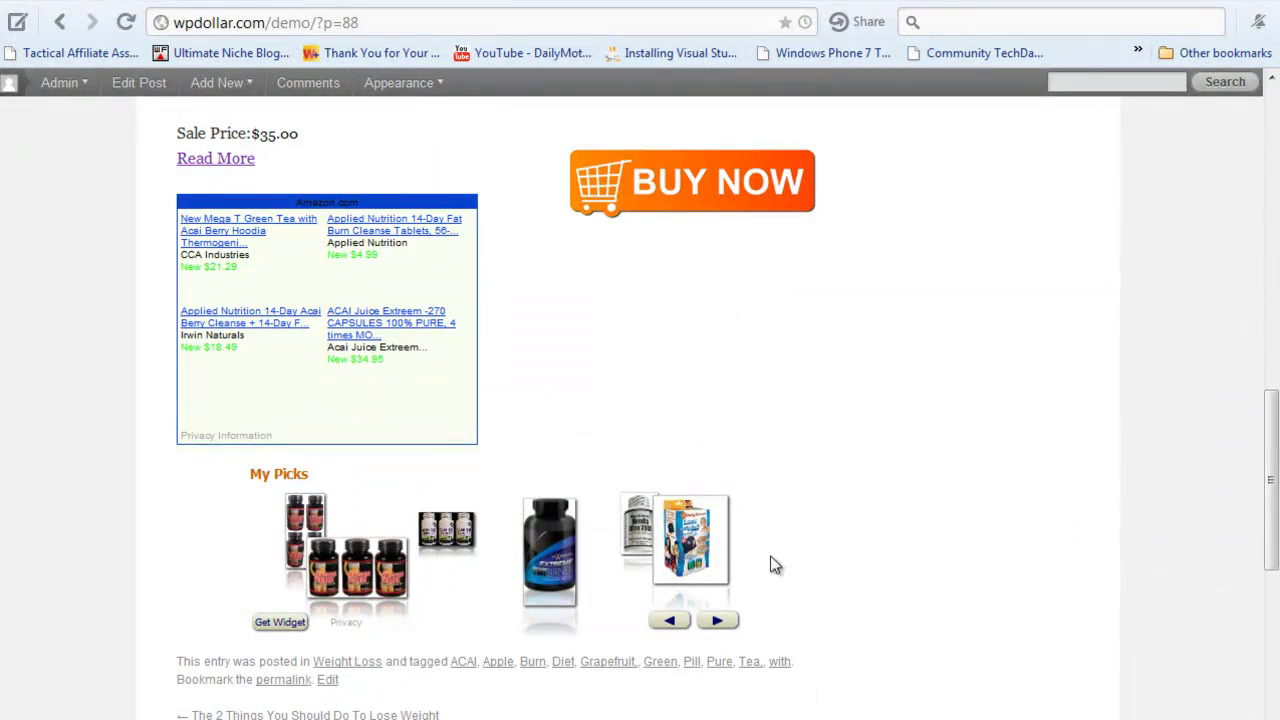
pyautogui.scroll(10, 775, 537)
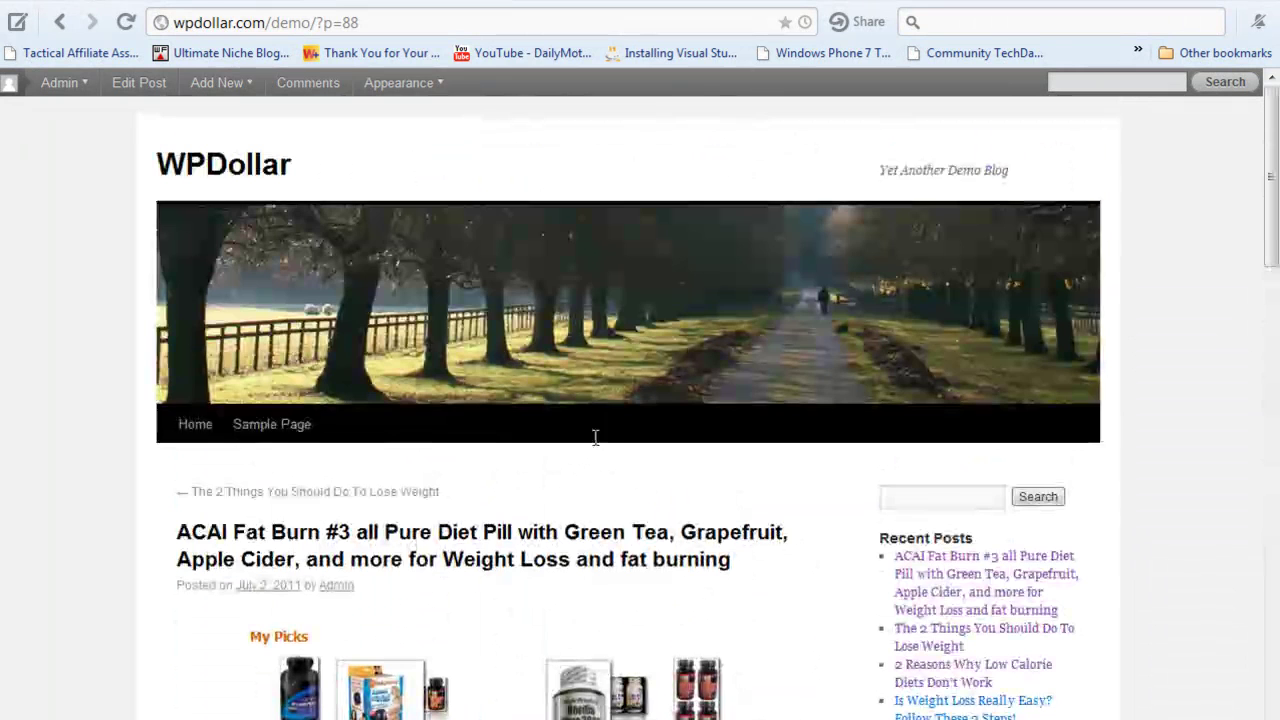
# Go to the blog home page, then open the admin Dashboard showing 18 posts and WordPress 3.1.4
pyautogui.click(198, 428)
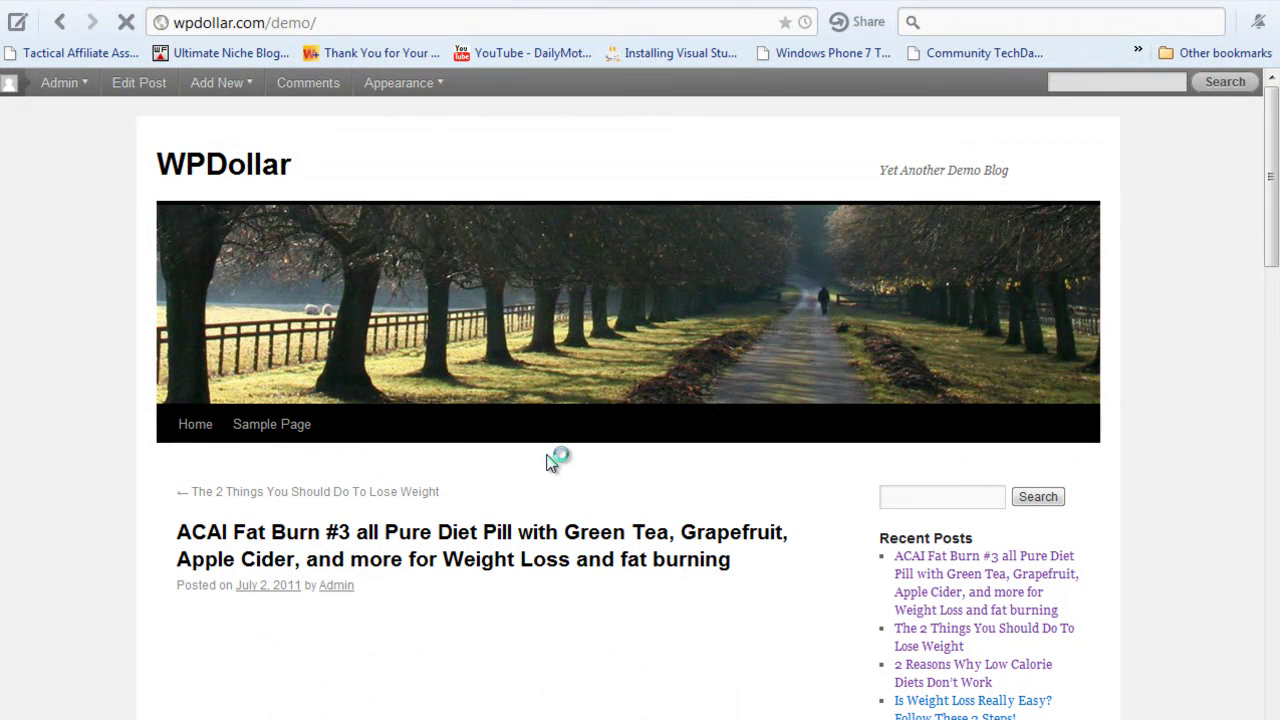
pyautogui.moveTo(86, 90)
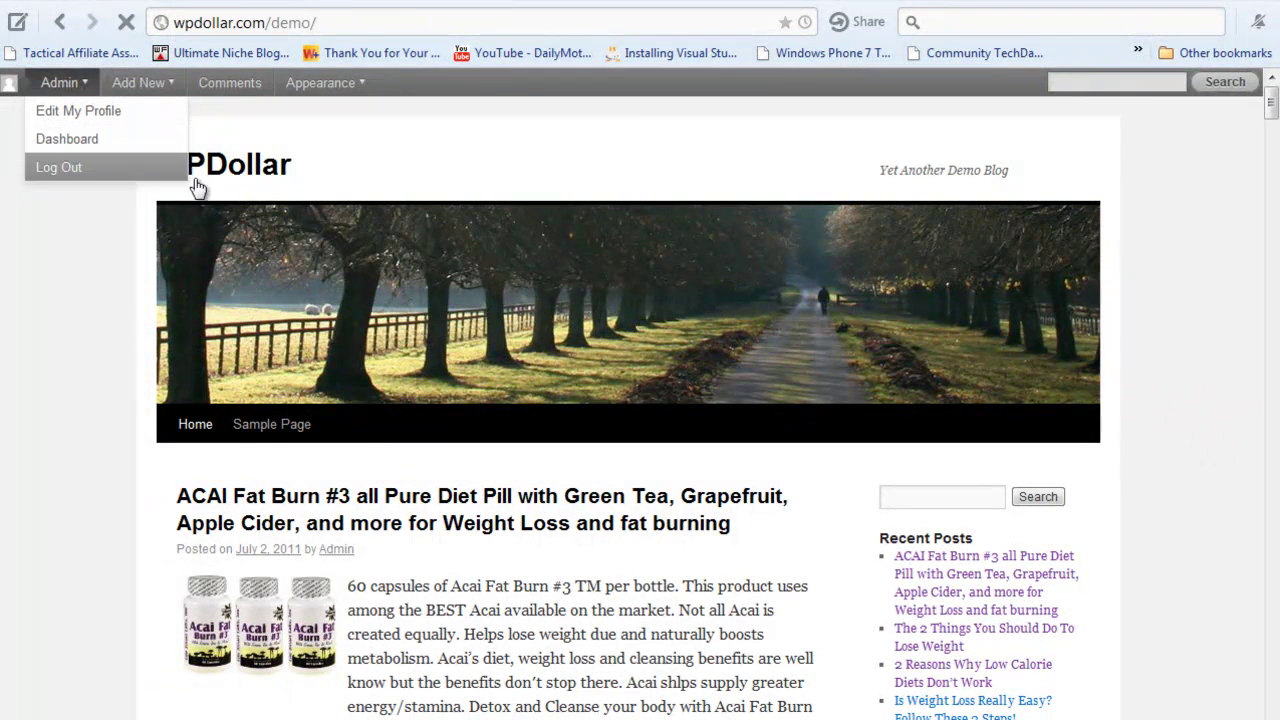
pyautogui.click(195, 180)
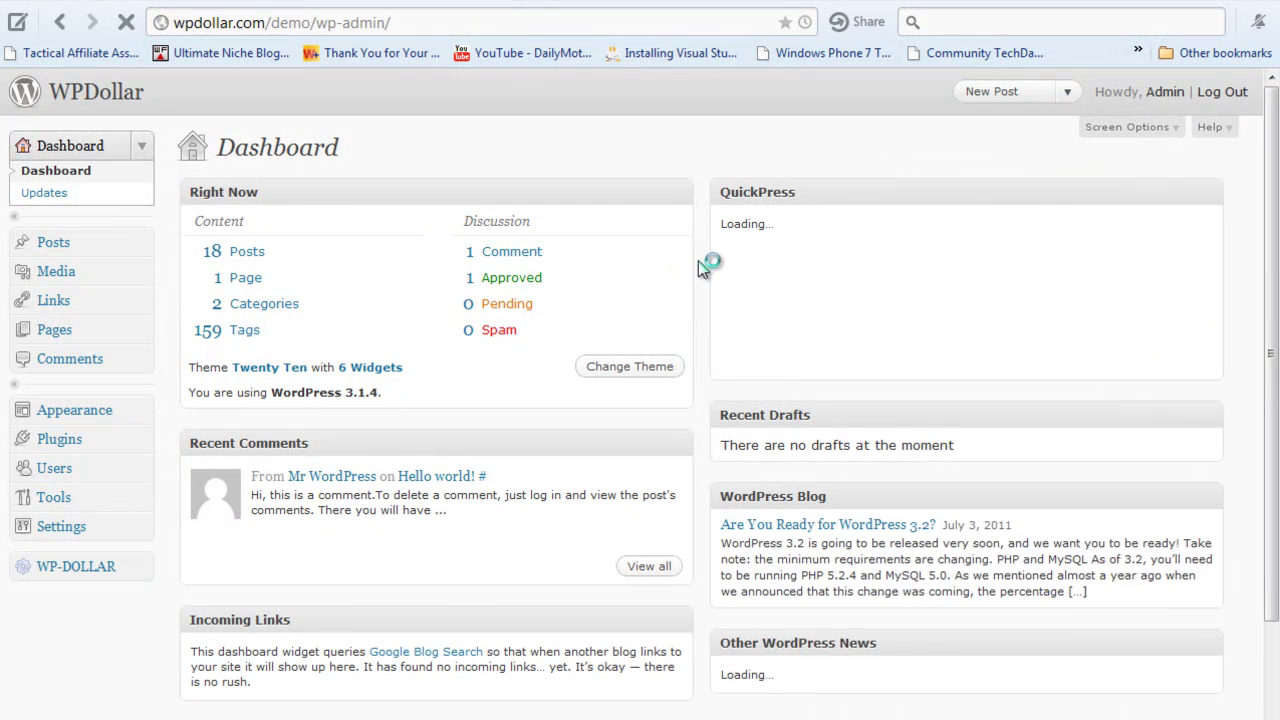
pyautogui.scroll(-1, 700, 266)
pyautogui.scroll(-1, 700, 266)
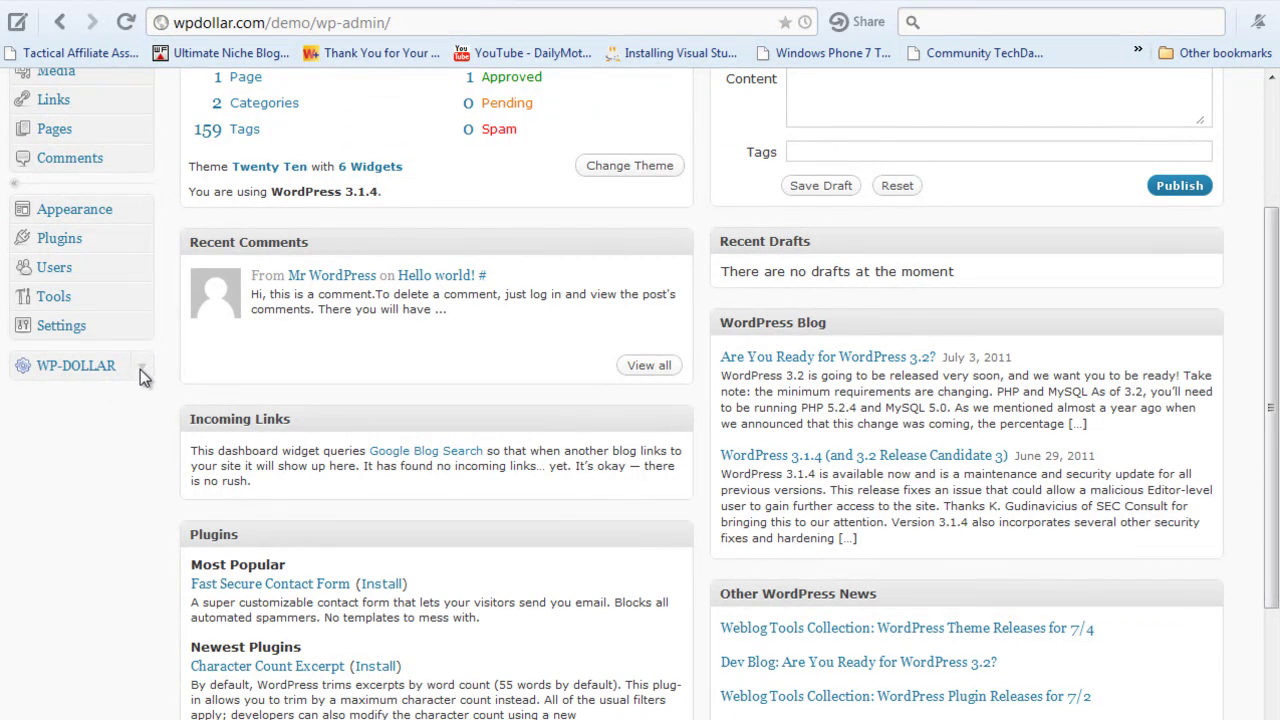
# Check WP-DOLLAR General settings' Amazon Affiliate ID and store list, keeping Amazon.com, then go to SEO
pyautogui.click(142, 369)
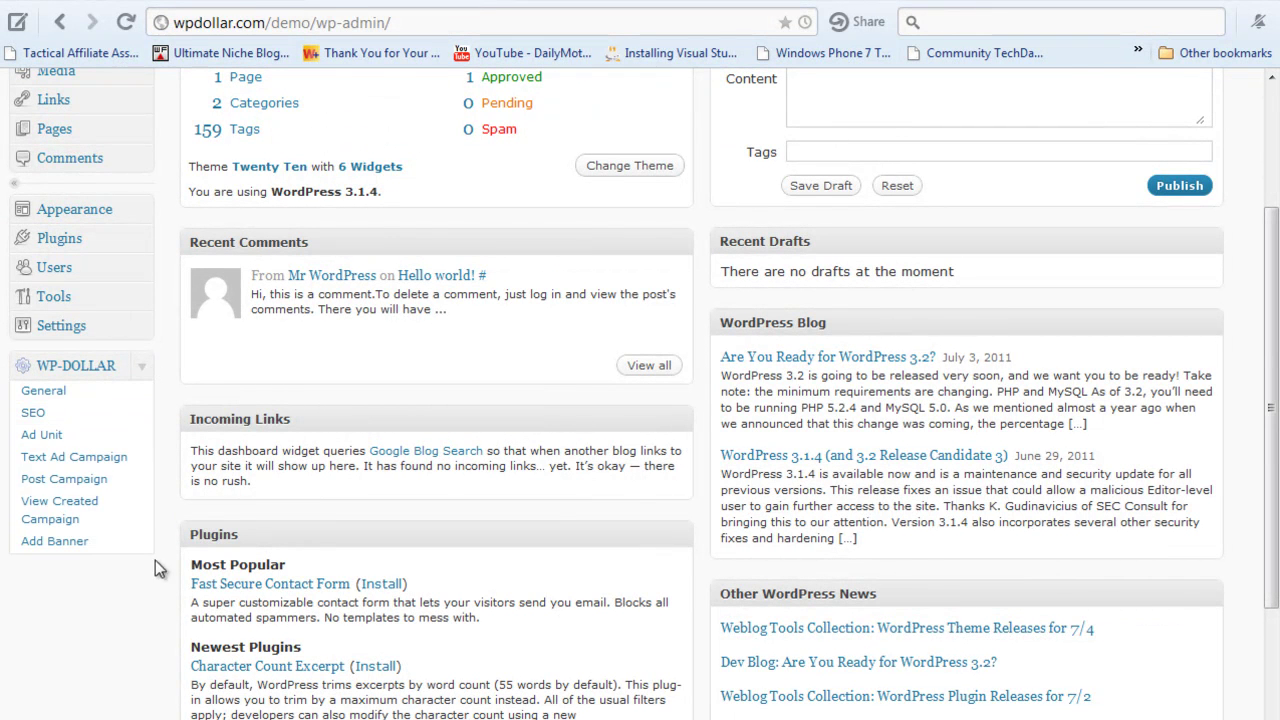
pyautogui.click(50, 390)
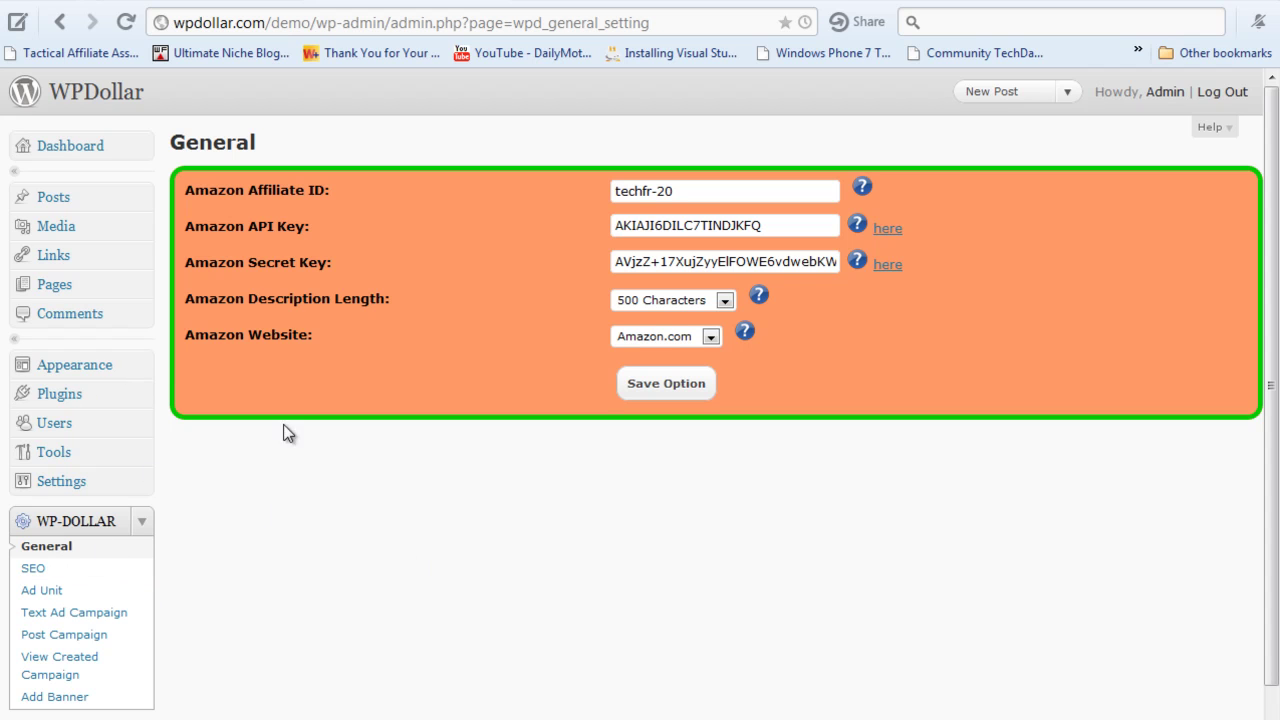
pyautogui.moveTo(185, 190); pyautogui.dragTo(282, 195)
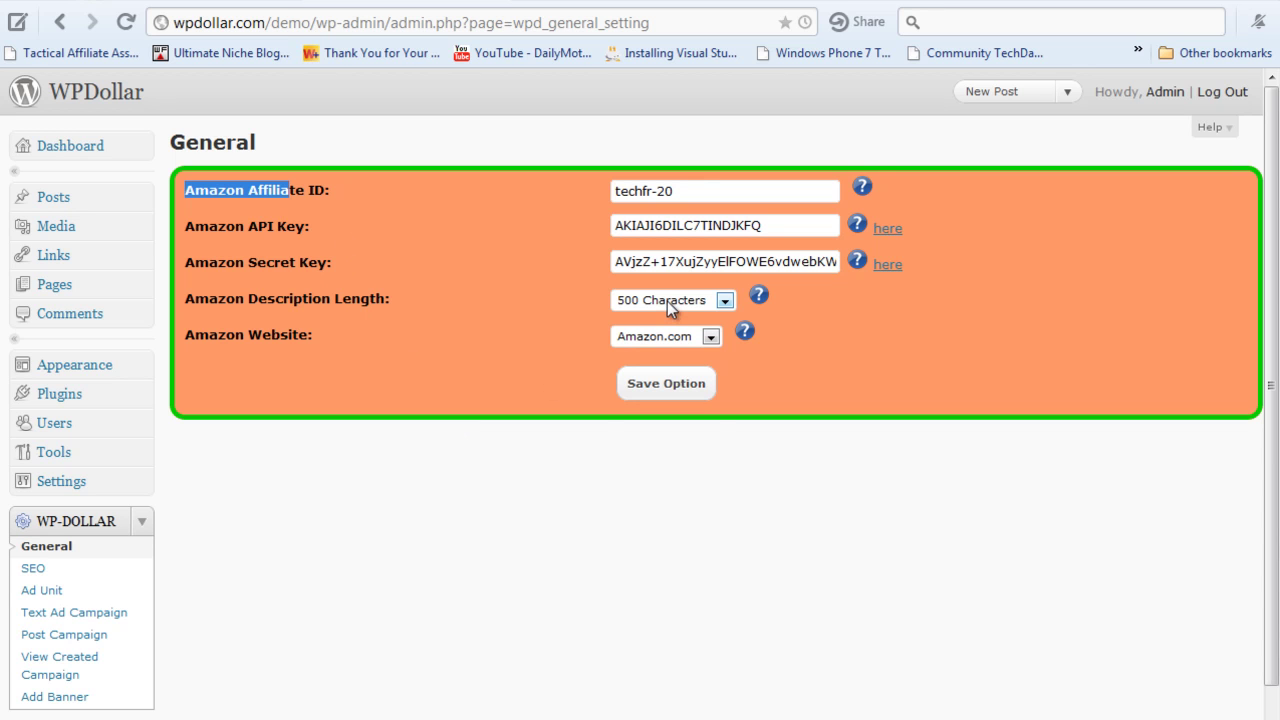
pyautogui.click(609, 331)
pyautogui.click(660, 338)
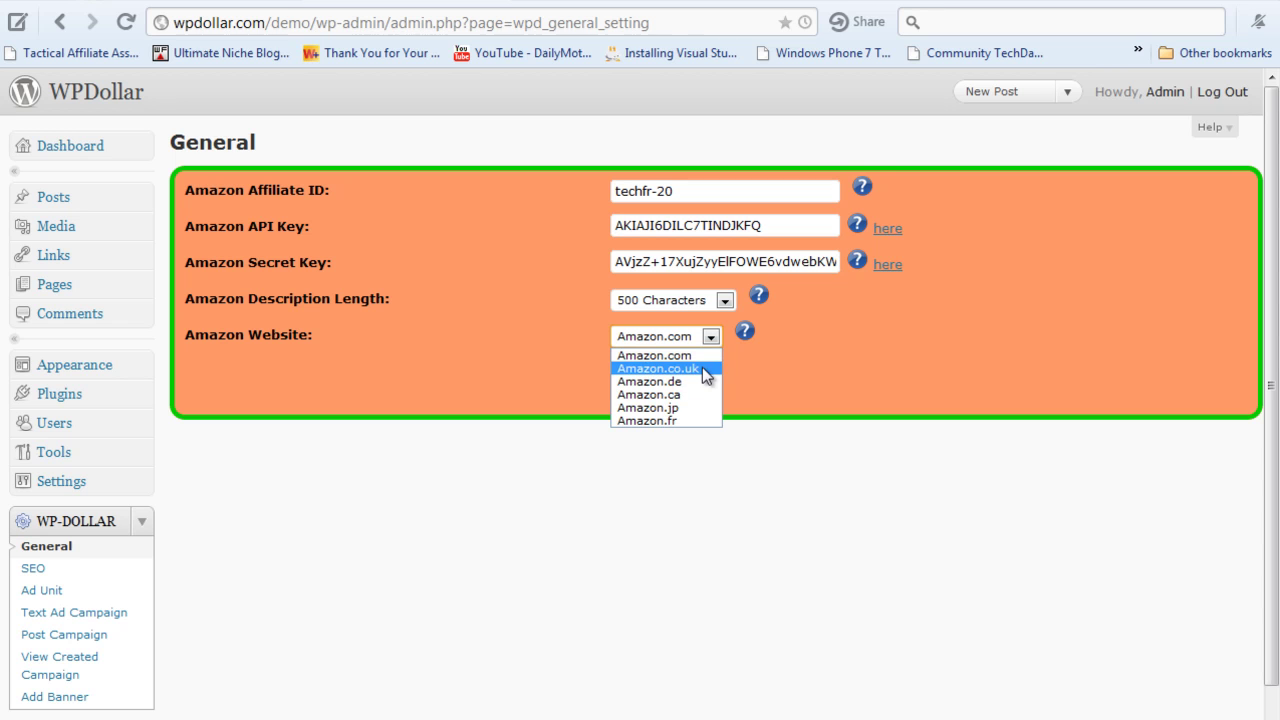
pyautogui.click(524, 444)
pyautogui.click(35, 568)
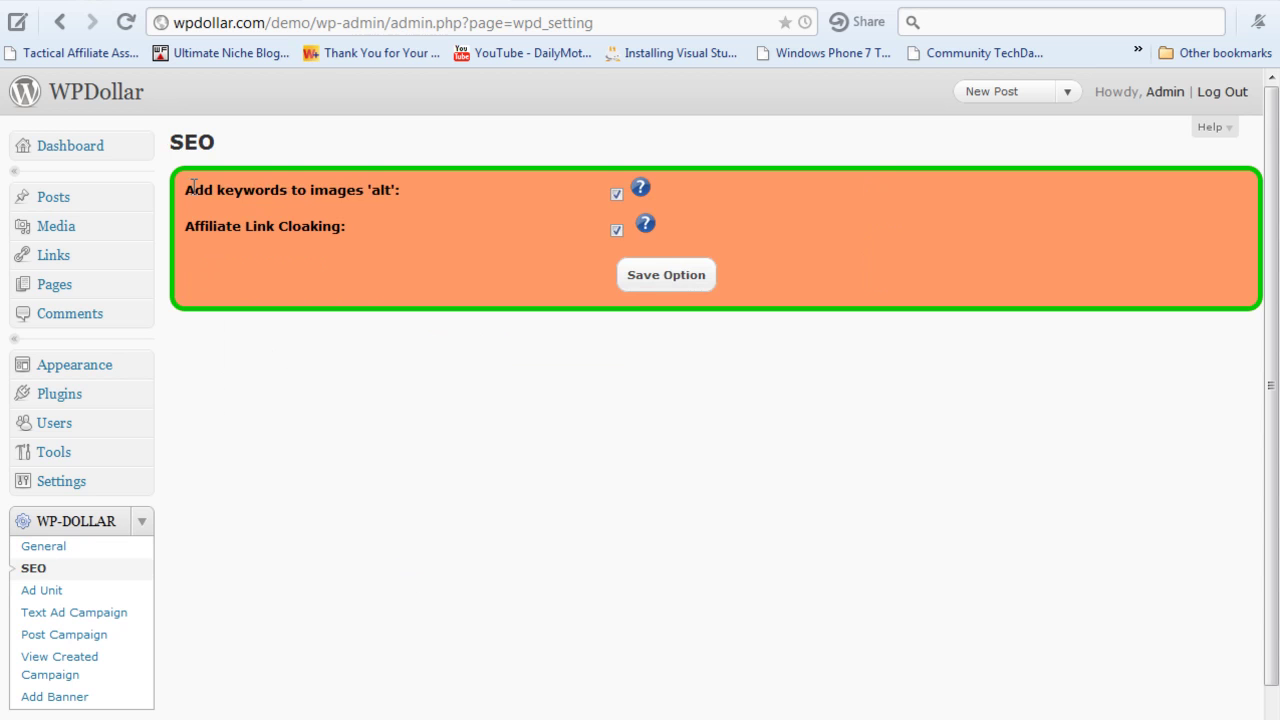
# Review the two SEO options: image-alt keywords and affiliate link cloaking
pyautogui.moveTo(184, 188); pyautogui.dragTo(429, 192)
pyautogui.click(440, 228)
pyautogui.moveTo(399, 234); pyautogui.dragTo(420, 204)
pyautogui.click(537, 234)
pyautogui.scroll(-1, 430, 328)
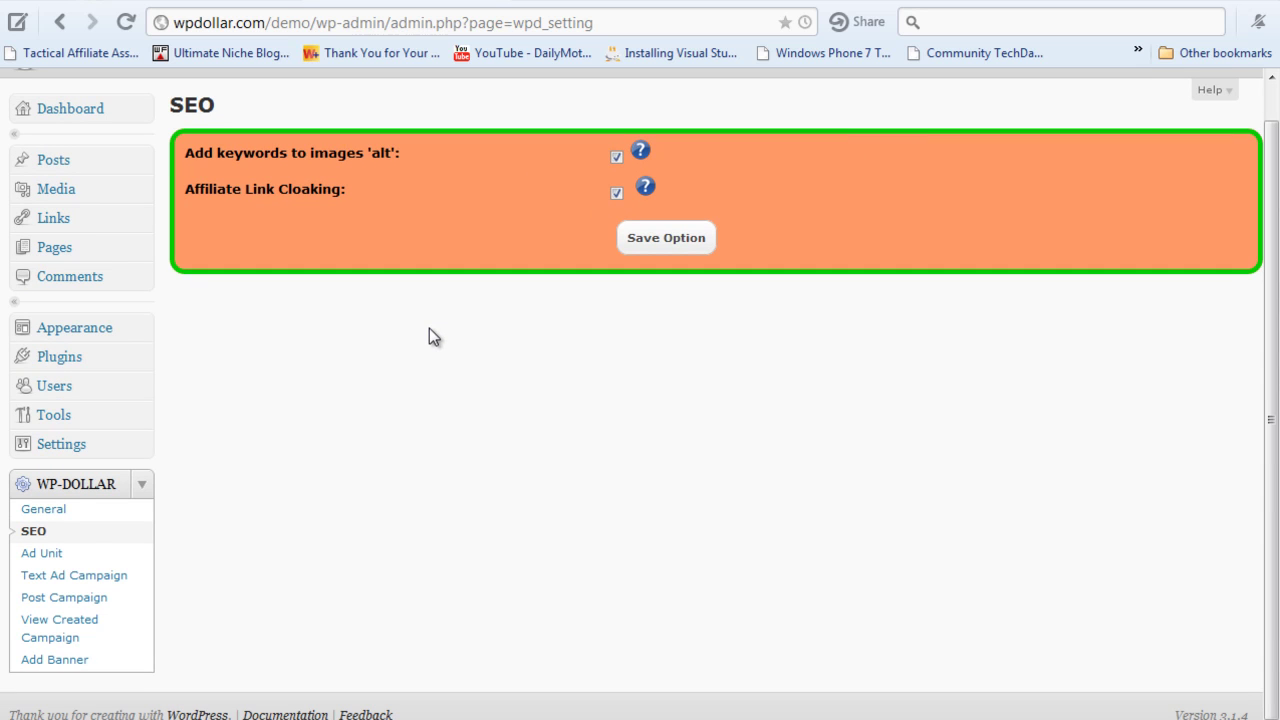
# Go to WP-DOLLAR Ad Unit settings and open the blog site in a new tab
pyautogui.click(76, 556)
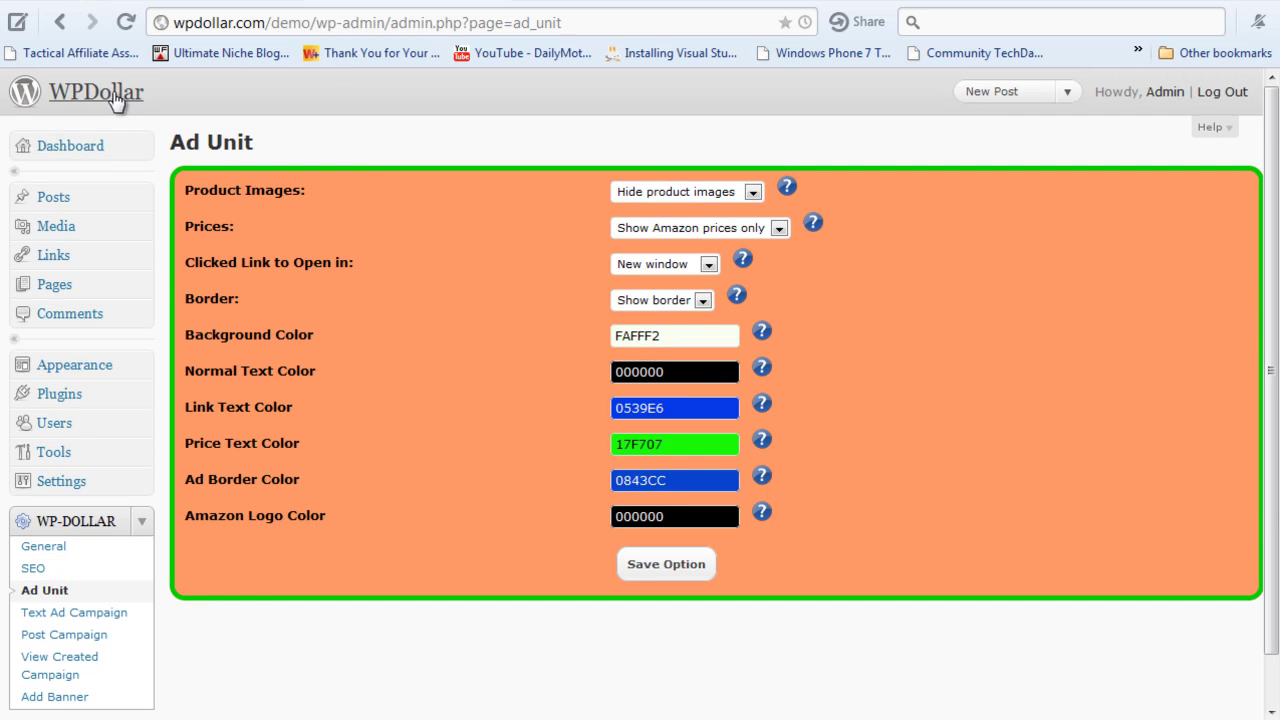
pyautogui.rightClick(114, 92)
pyautogui.click(385, 95)
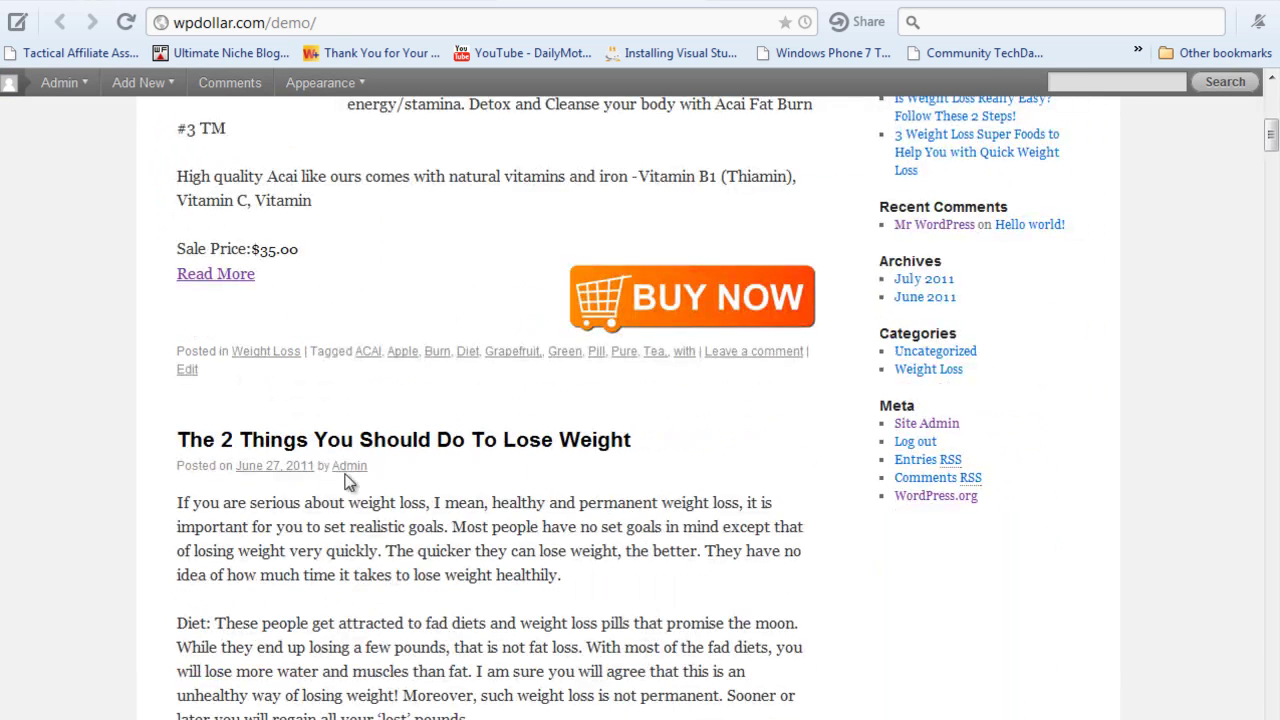
# Open The 2 Things You Should Do To Lose Weight post and inspect its Amazon ad's book titles
pyautogui.click(475, 448)
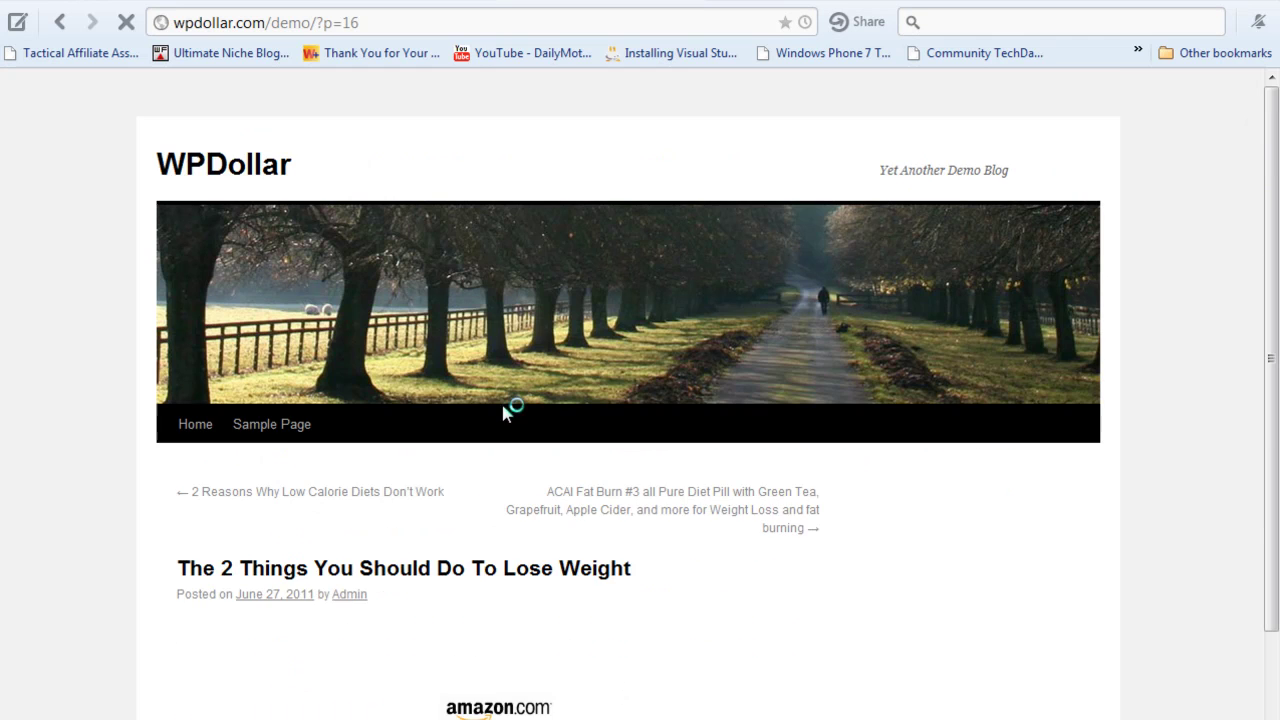
pyautogui.scroll(-3, 514, 423)
pyautogui.scroll(-1, 515, 527)
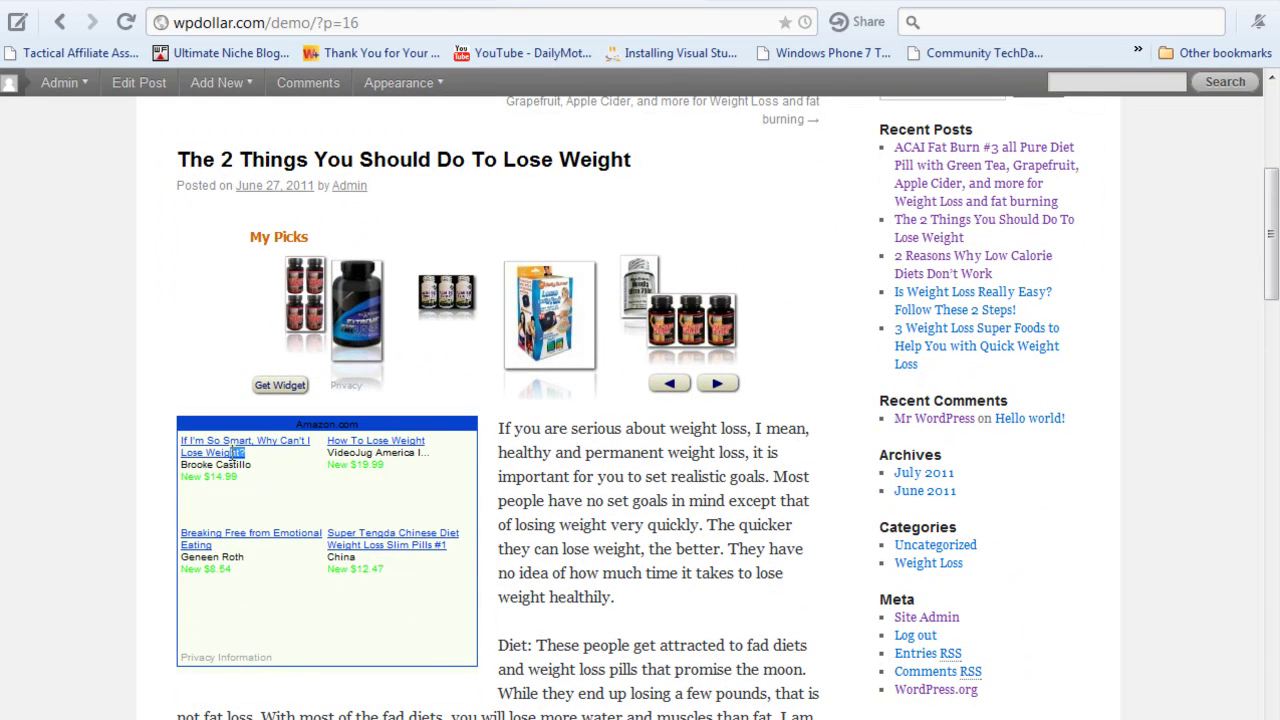
pyautogui.moveTo(257, 454); pyautogui.dragTo(184, 440)
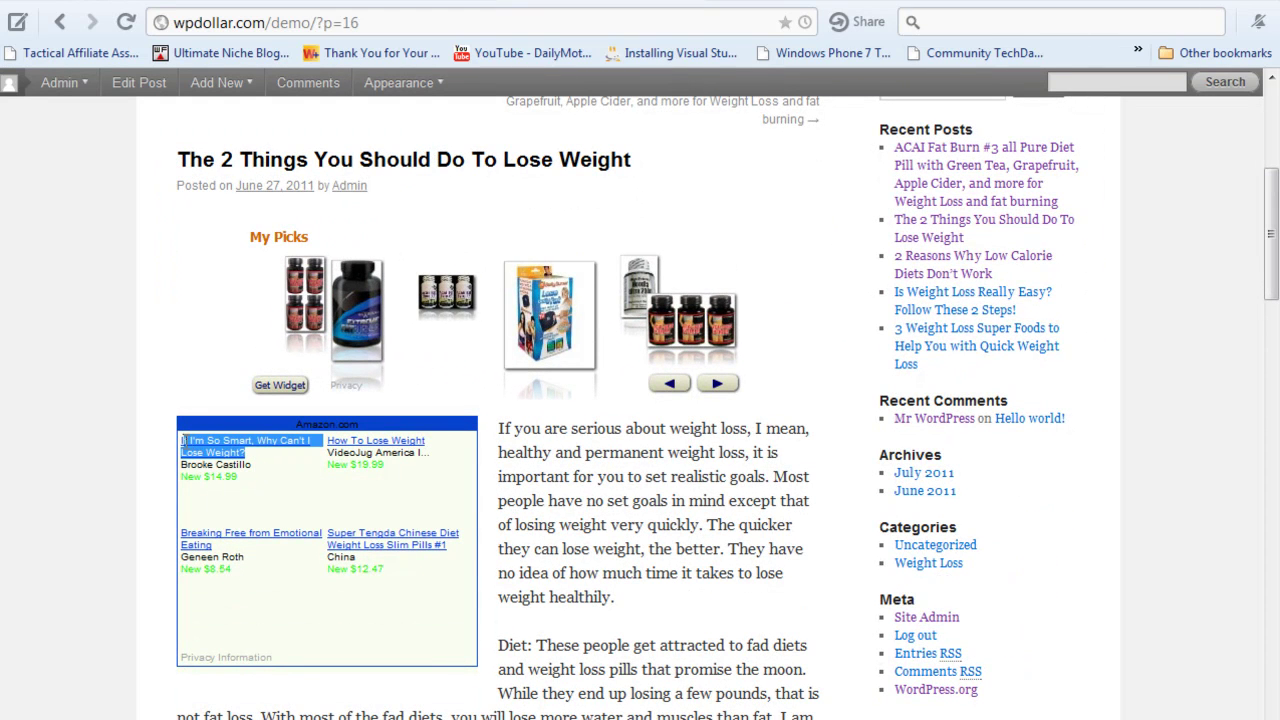
pyautogui.click(292, 492)
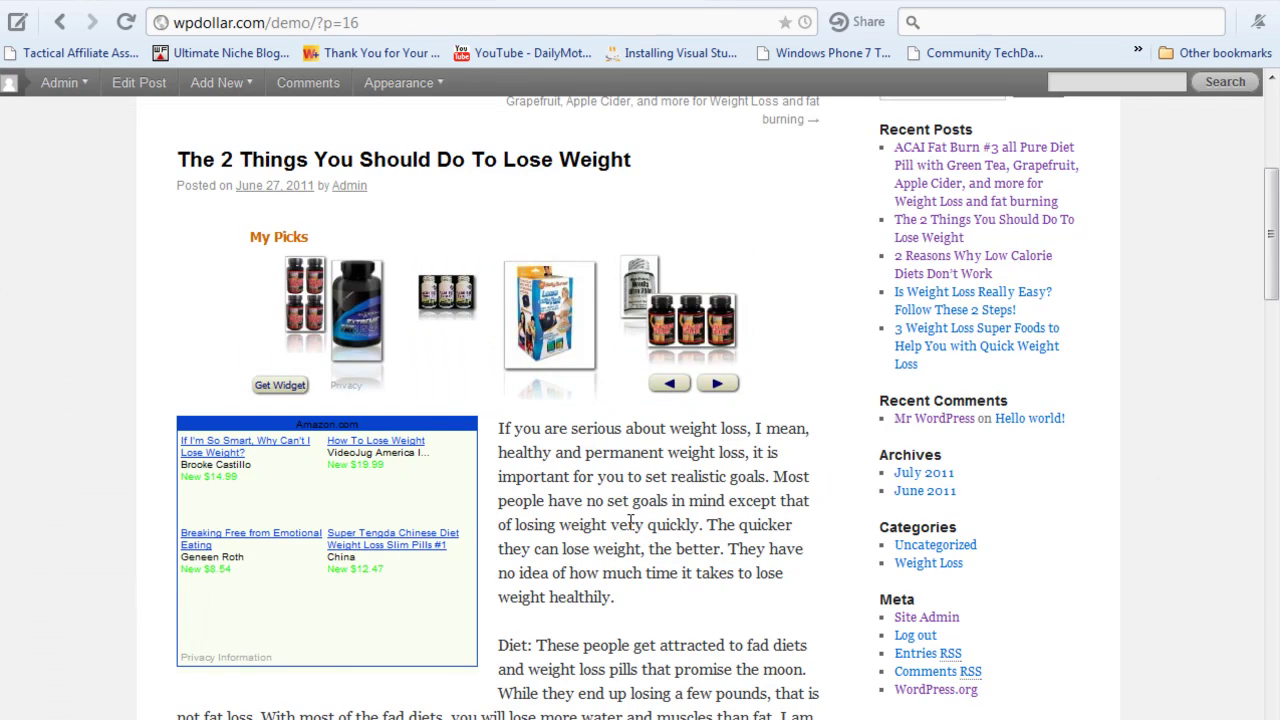
pyautogui.scroll(-2, 631, 520)
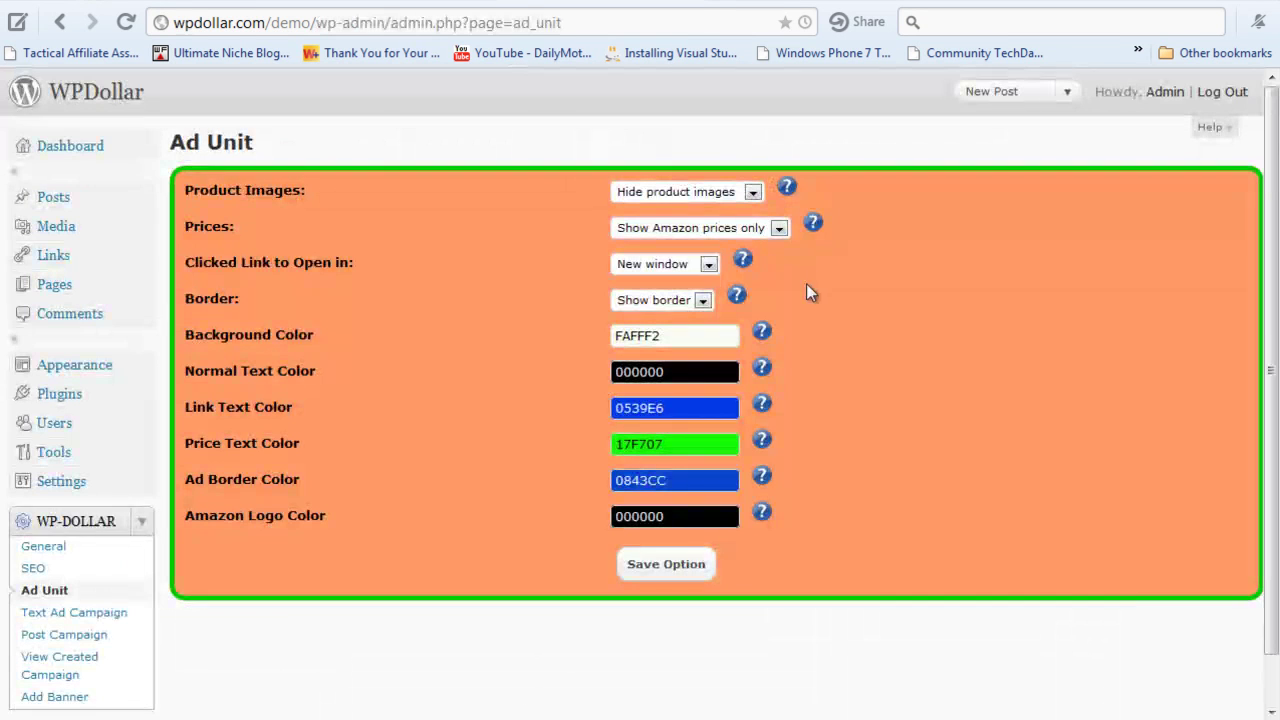
# Set ad link text colour to turquoise 40E6D0 and border to red CC121F, leaving logo colour, and save
pyautogui.click(692, 412)
pyautogui.click(708, 455)
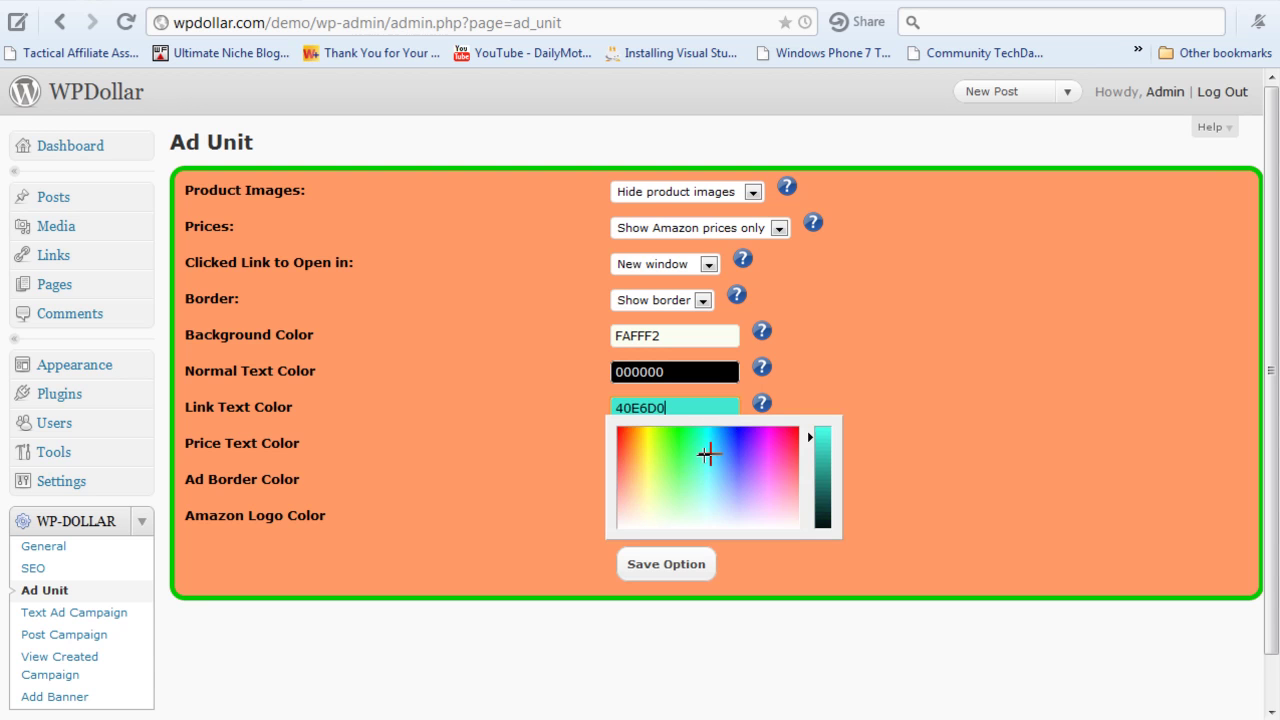
pyautogui.click(863, 474)
pyautogui.click(668, 479)
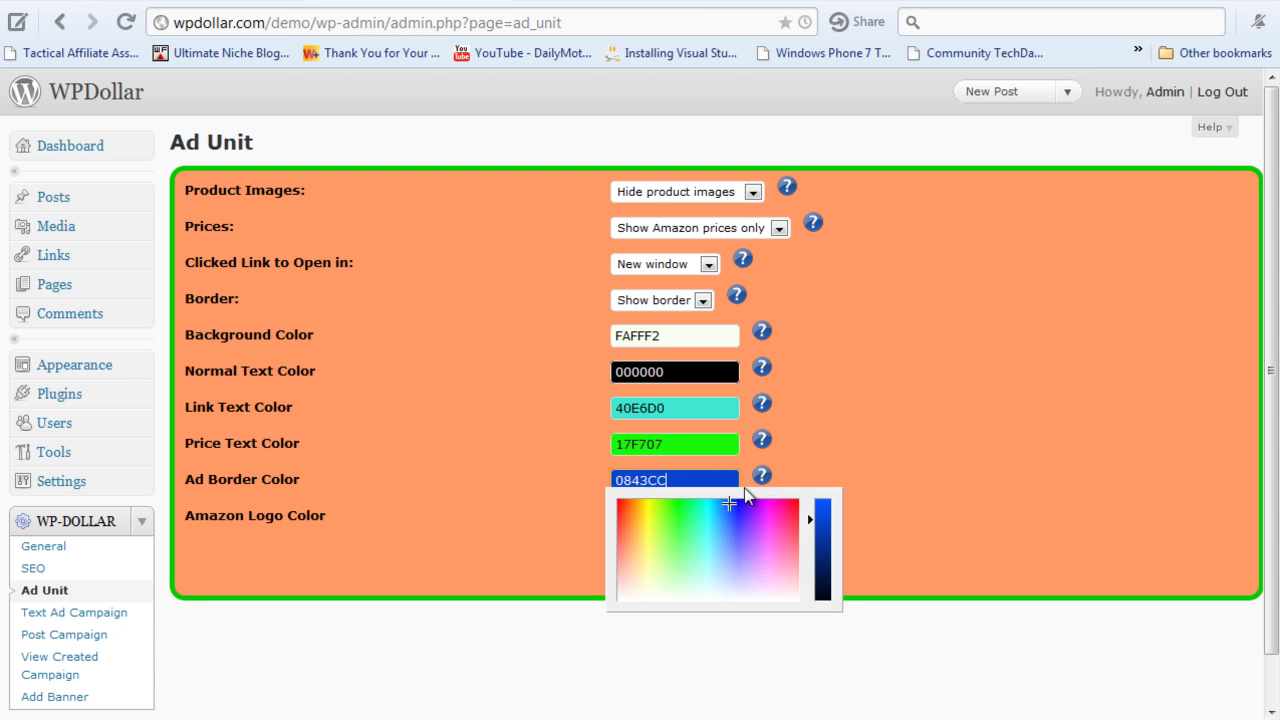
pyautogui.click(797, 508)
pyautogui.click(901, 426)
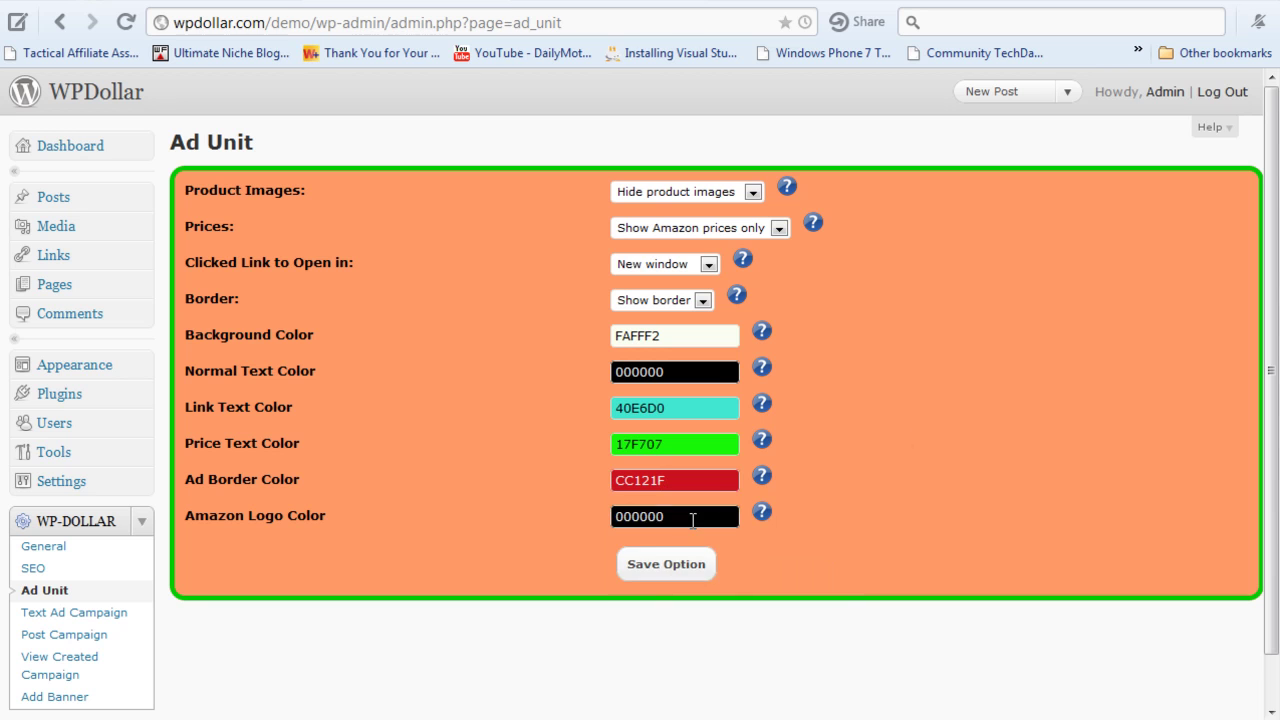
pyautogui.click(693, 520)
pyautogui.click(962, 488)
pyautogui.click(684, 572)
# Reload the weight-loss post to view the recoloured ad, then return to the Ad Unit settings
pyautogui.hotkey('ctrl', 'Tab')
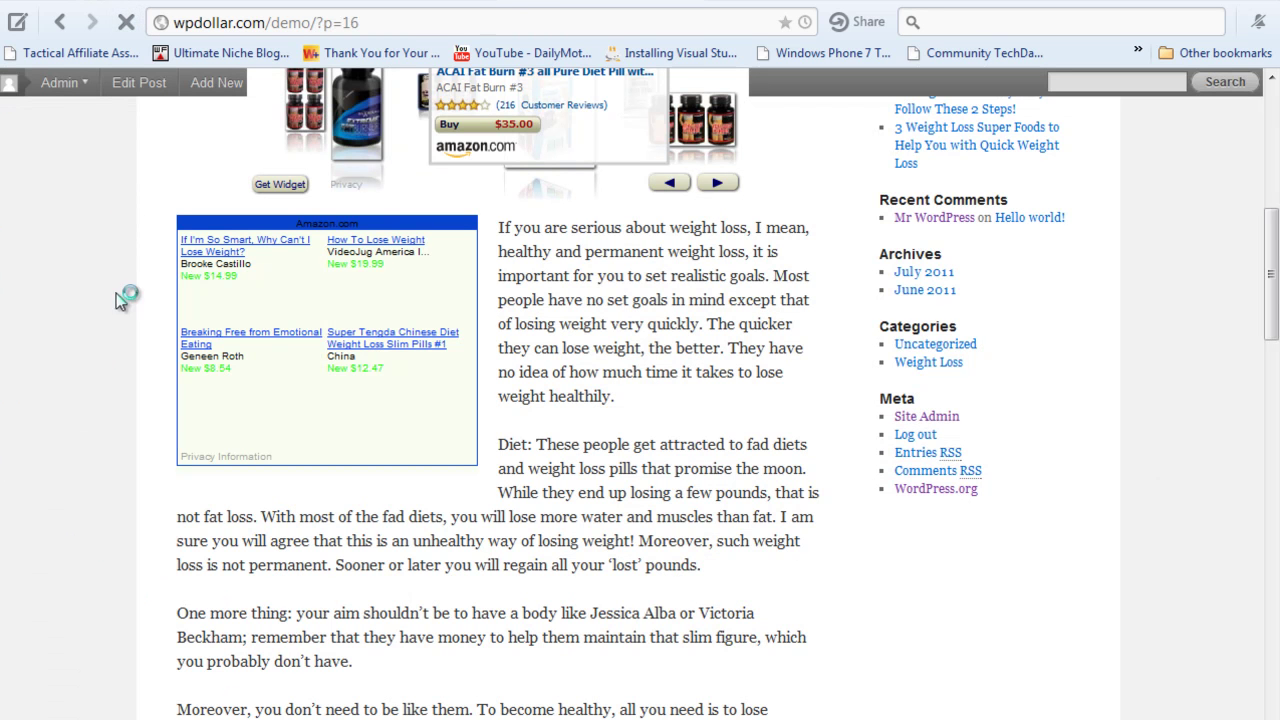
pyautogui.hotkey('ctrl', 'Tab')
pyautogui.hotkey('ctrl', 'Tab')
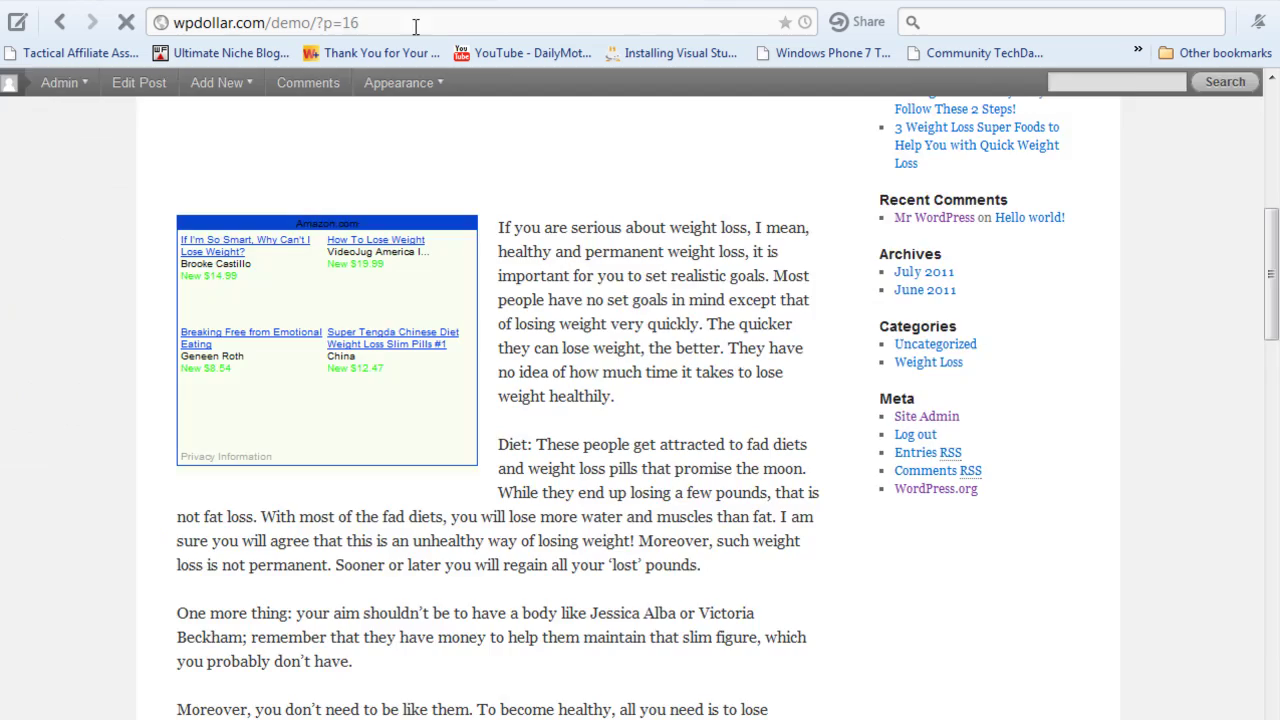
pyautogui.hotkey('ctrl', 'Tab')
pyautogui.hotkey('ctrl', 'Tab')
pyautogui.press('F5')
pyautogui.scroll(-5, 625, 208)
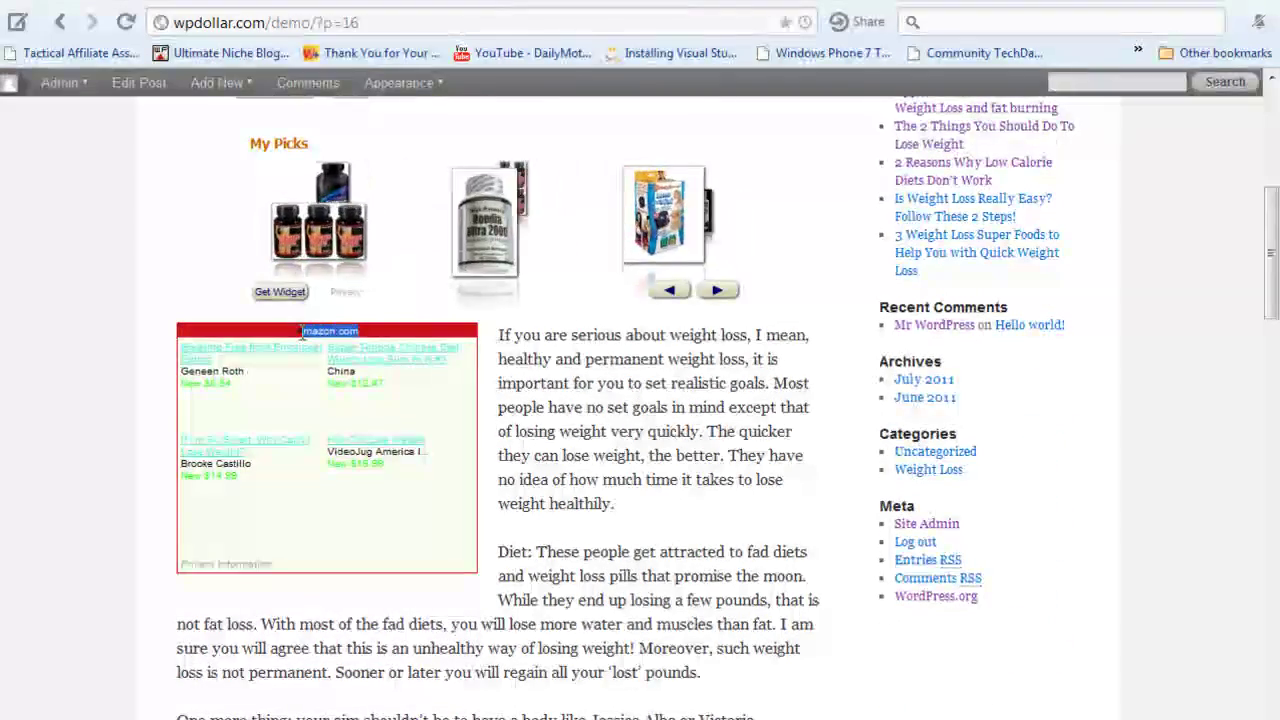
pyautogui.moveTo(218, 358); pyautogui.dragTo(183, 343)
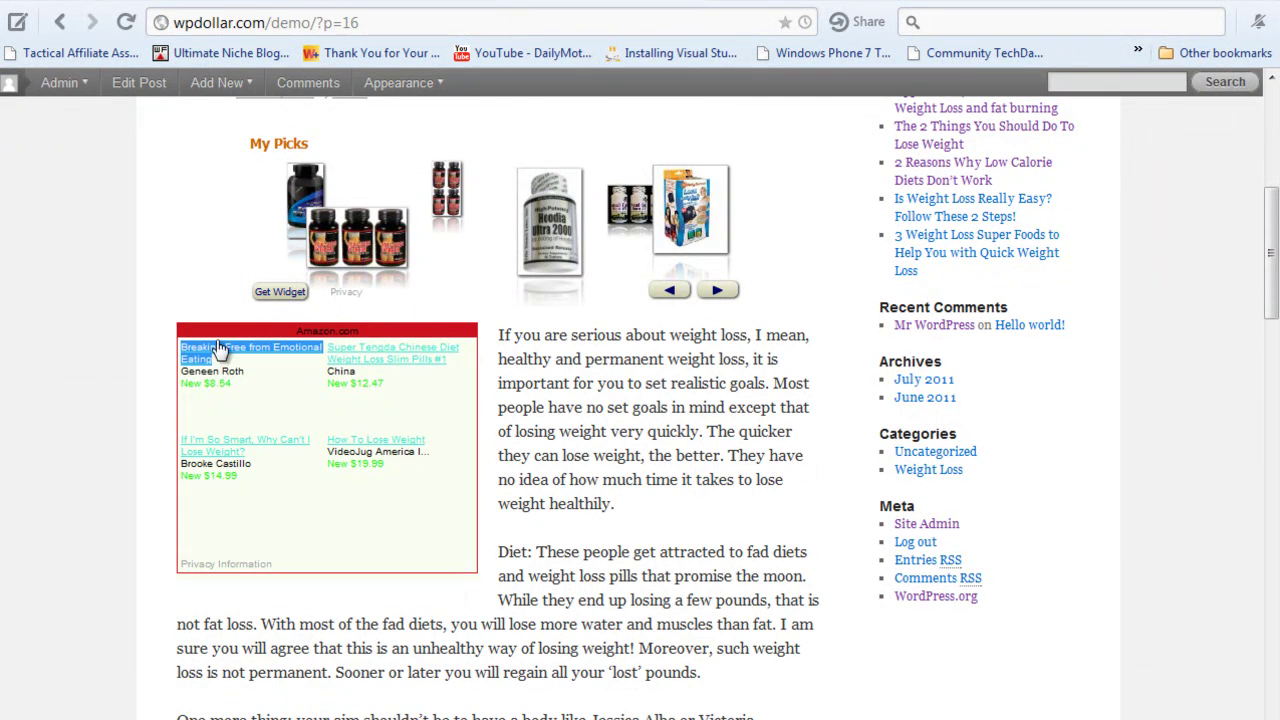
pyautogui.click(636, 448)
pyautogui.hotkey('ctrl', 'Tab')
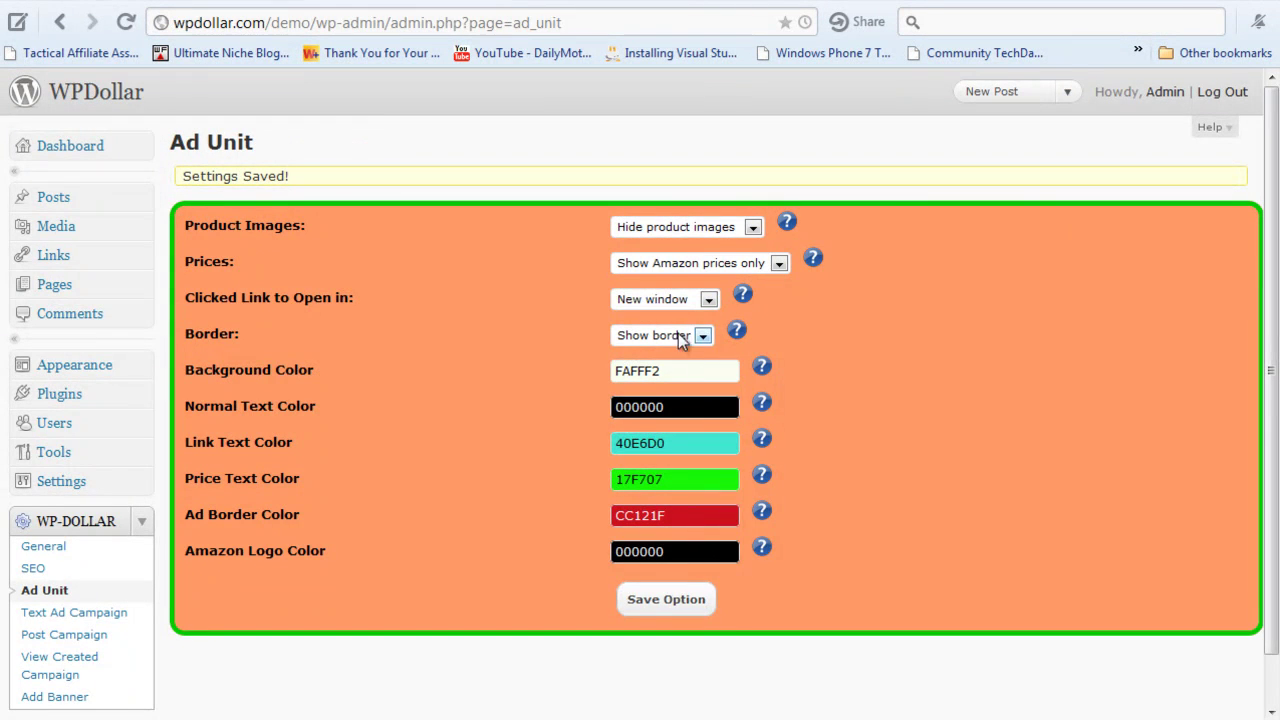
# Review the link-opening and price display options, leaving New window and prices unchanged
pyautogui.click(690, 300)
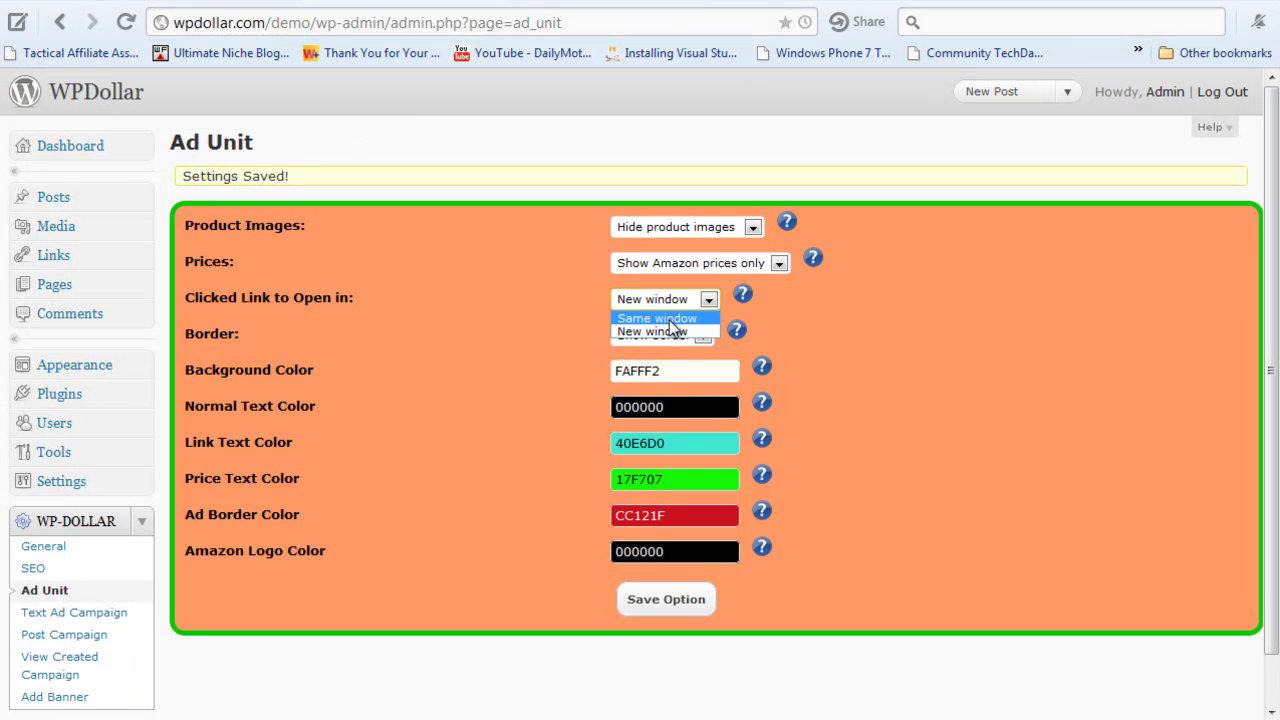
pyautogui.click(670, 331)
pyautogui.click(736, 330)
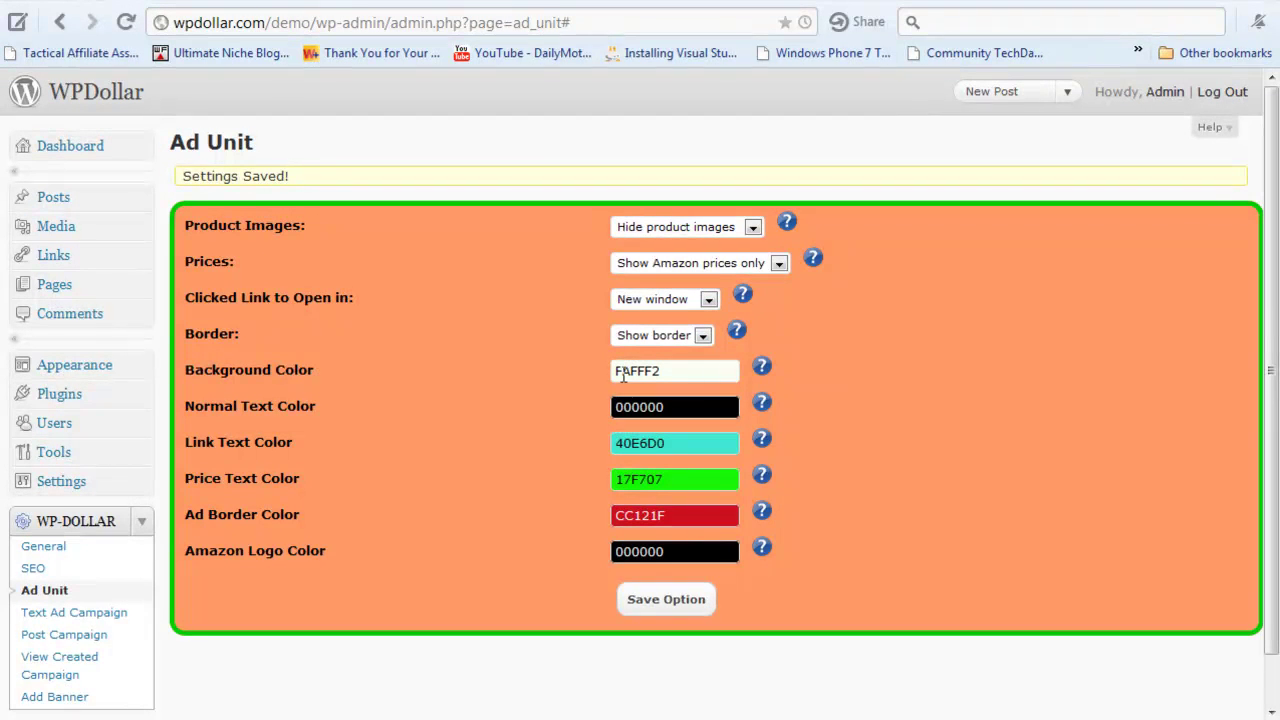
pyautogui.click(704, 261)
pyautogui.click(1002, 371)
# Set Product Images to 'Show product images' and save the ad unit settings
pyautogui.click(670, 224)
pyautogui.click(650, 243)
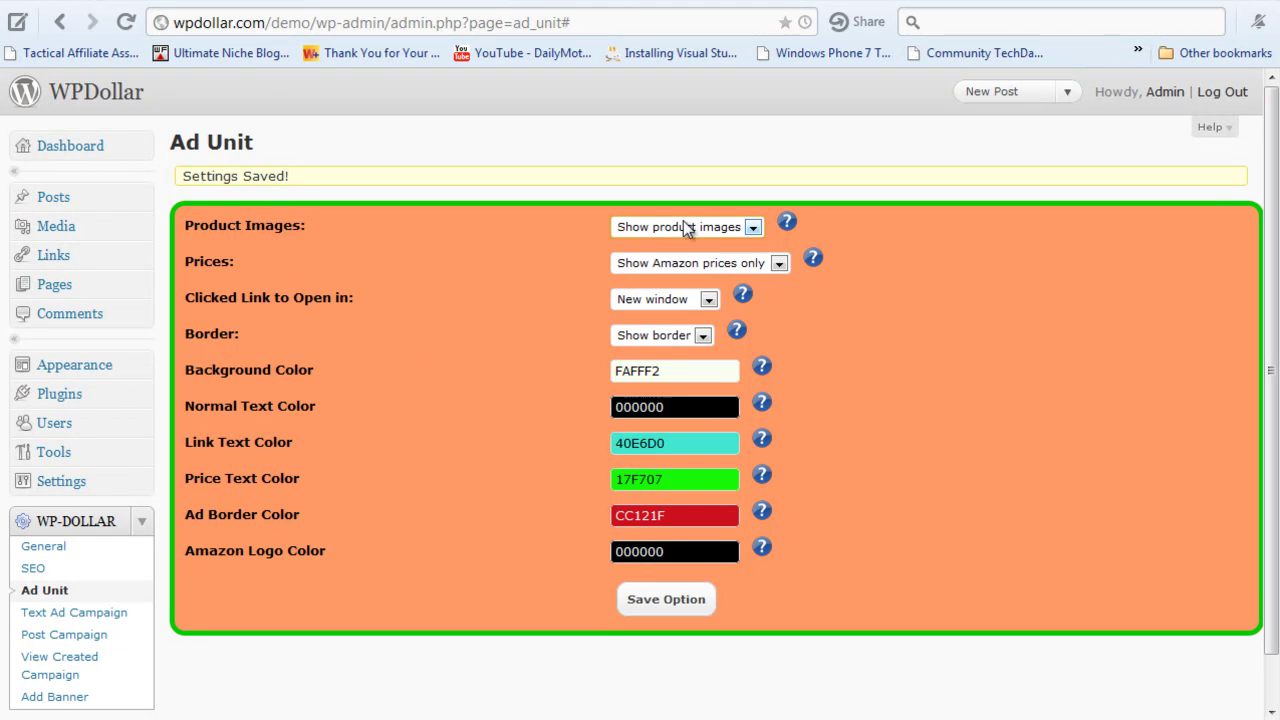
pyautogui.click(660, 606)
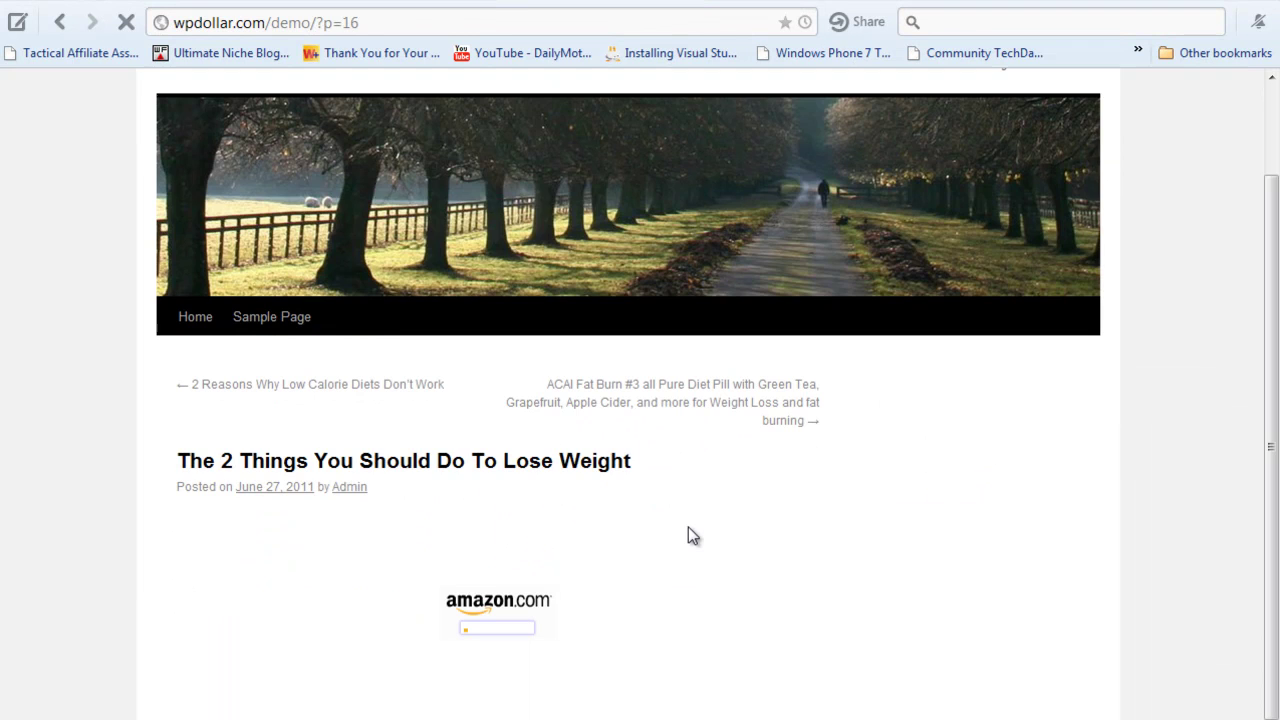
# Scroll down the reloaded post to see its Amazon ad now showing product images
pyautogui.scroll(-3, 689, 527)
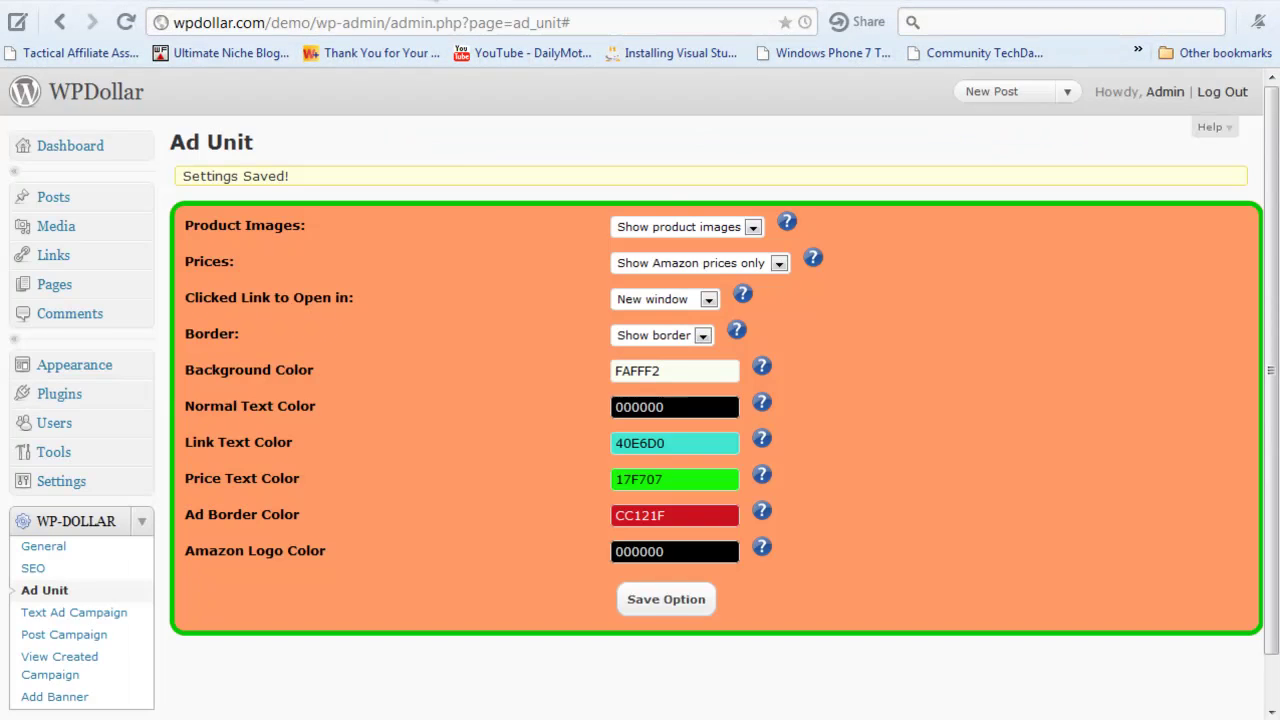
pyautogui.scroll(-1, 374, 523)
# Open the Text Ad Campaign form and set Category Targeting to Weight Loss only
pyautogui.click(78, 555)
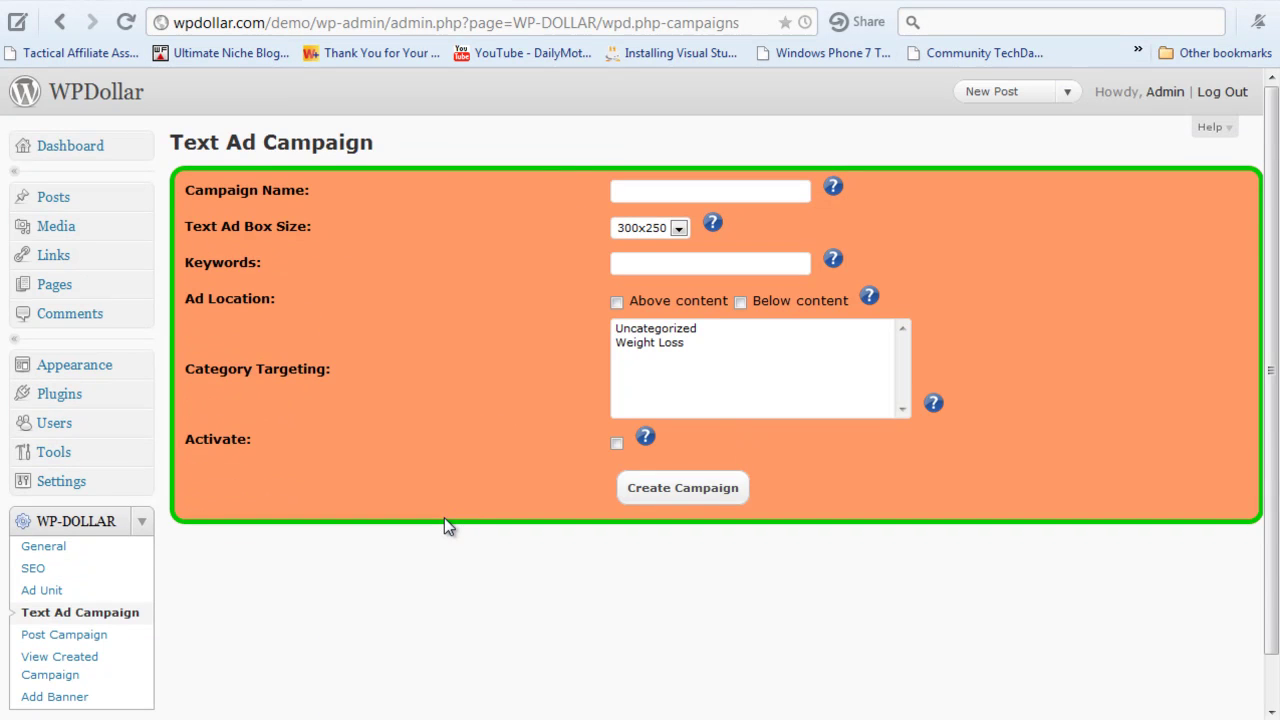
pyautogui.click(650, 343)
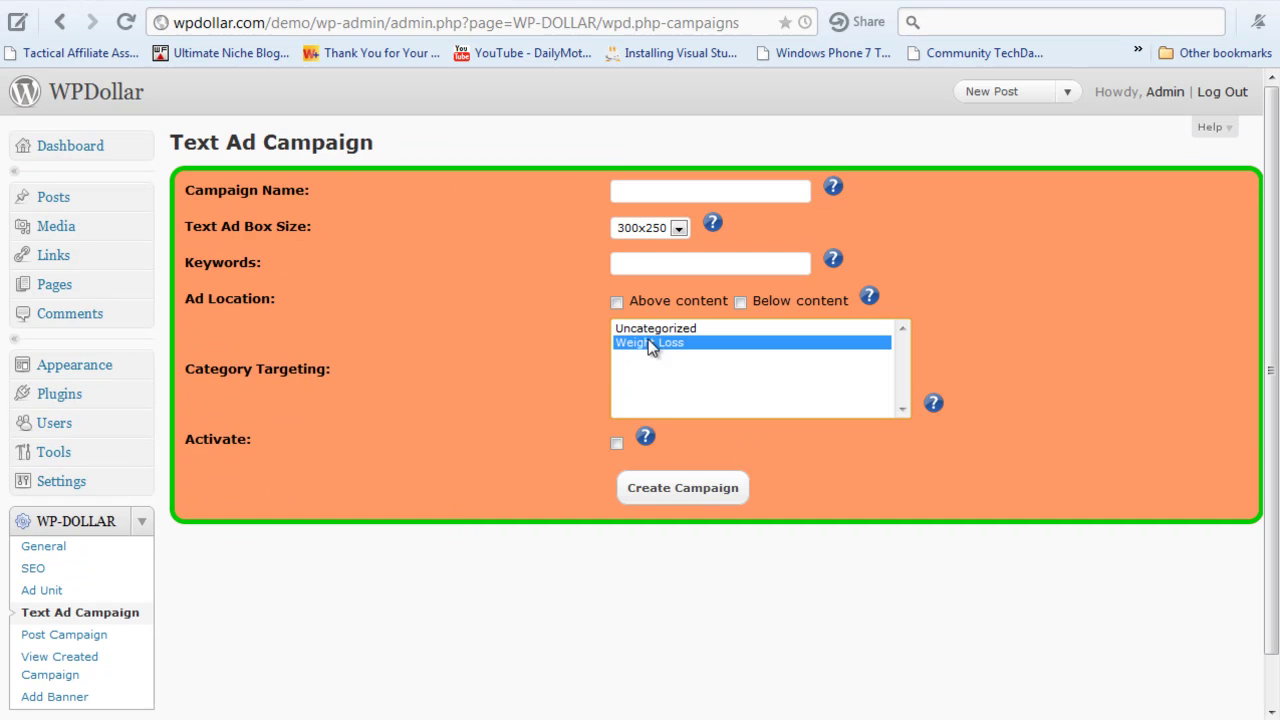
pyautogui.keyDown('ctrl'); pyautogui.click(660, 329); pyautogui.keyUp('ctrl')
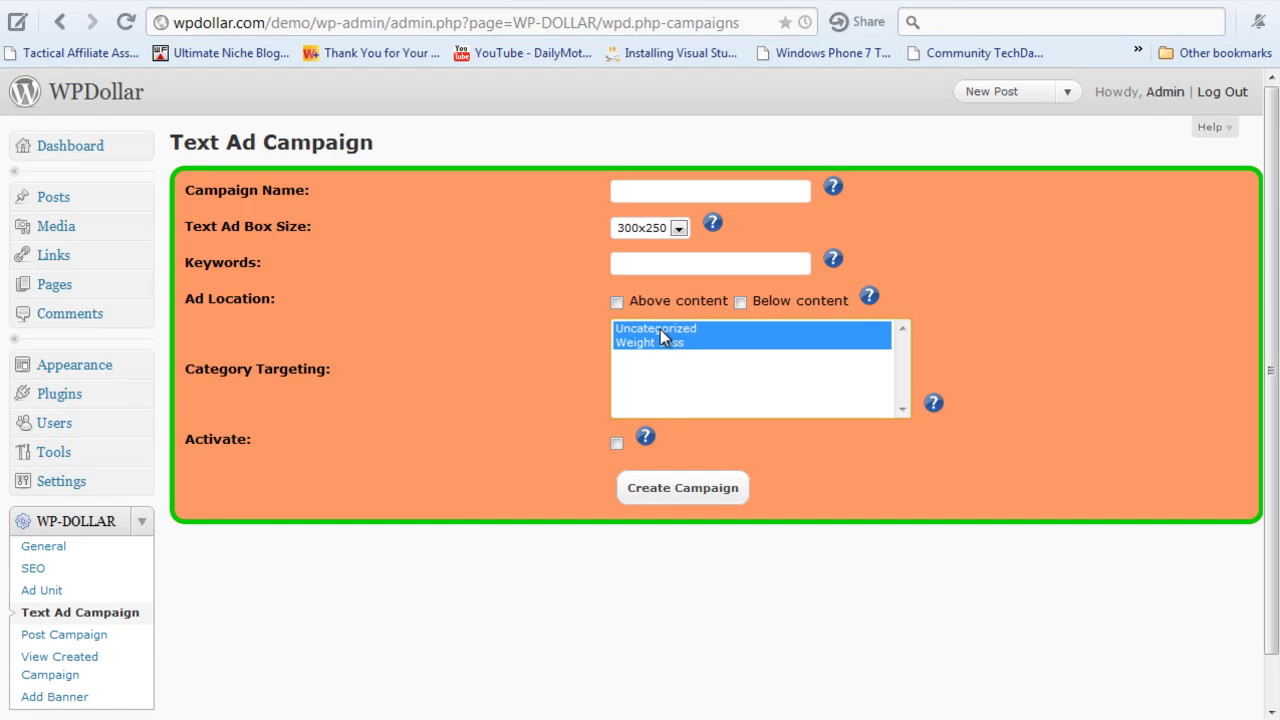
pyautogui.click(667, 328)
pyautogui.click(670, 343)
pyautogui.scroll(-1, 186, 580)
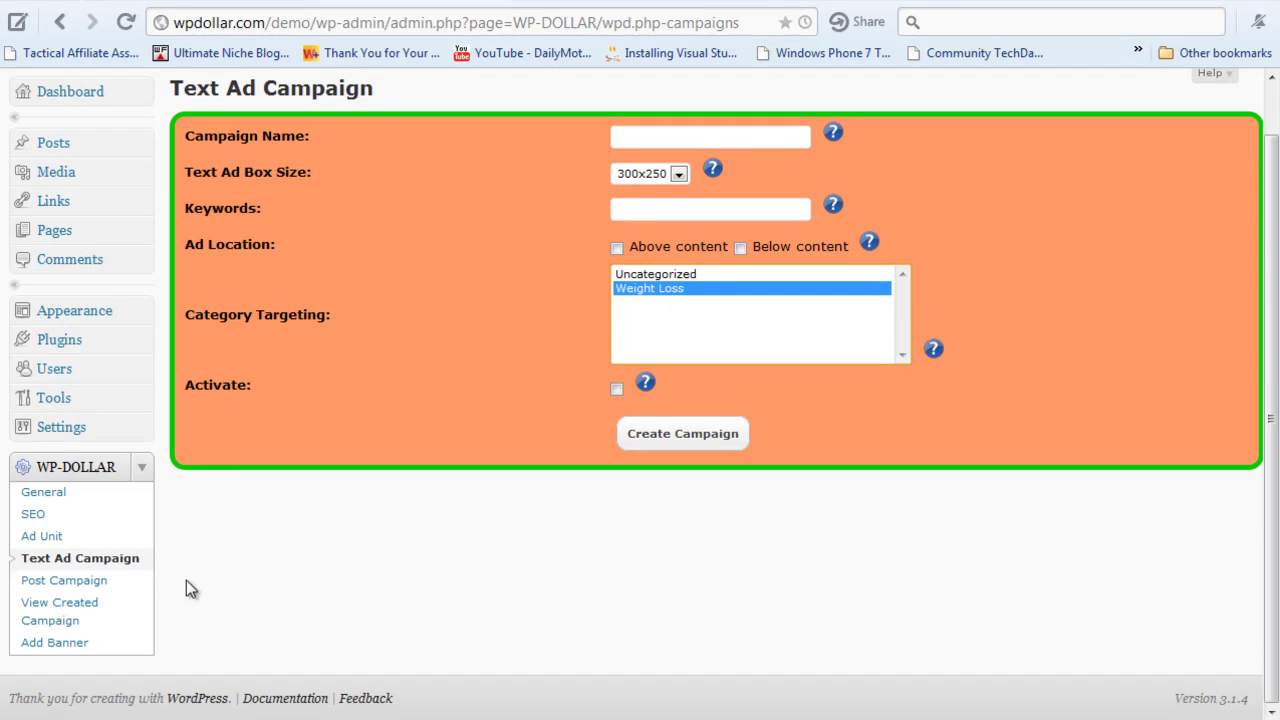
# Look over the blank Post Campaign form, then go on to the Add Banner form
pyautogui.click(98, 588)
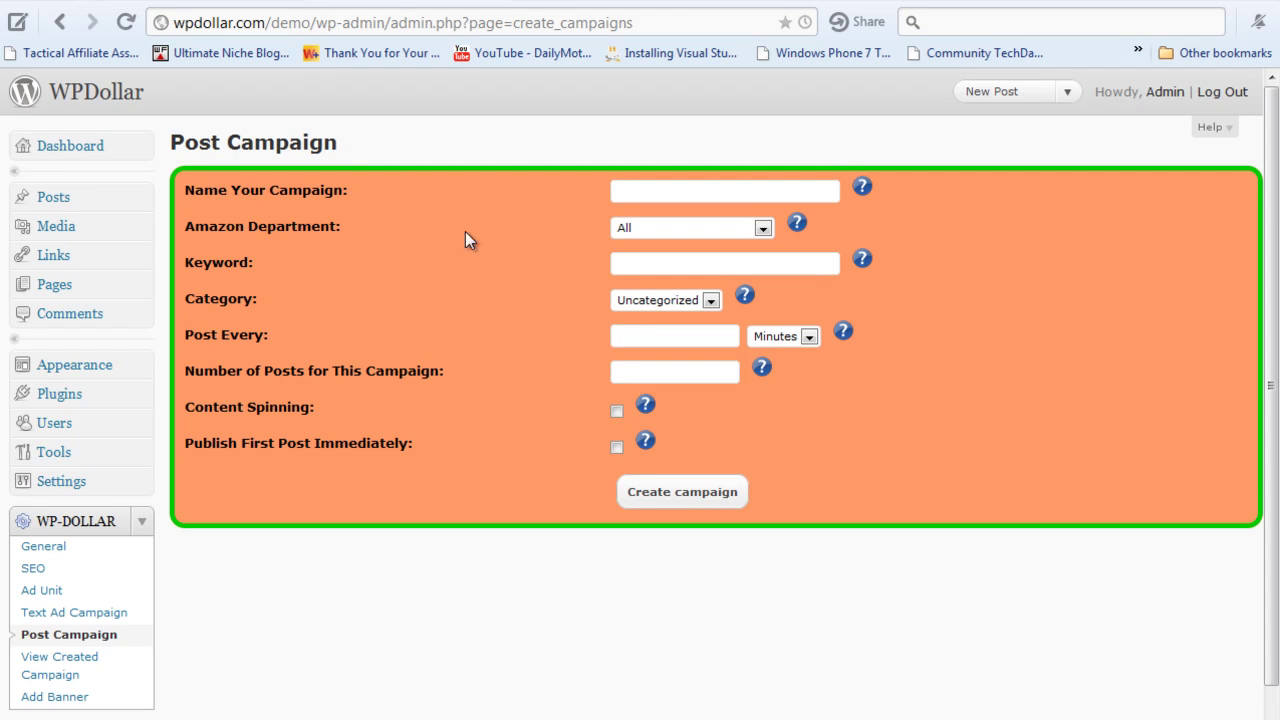
pyautogui.scroll(-1, 376, 445)
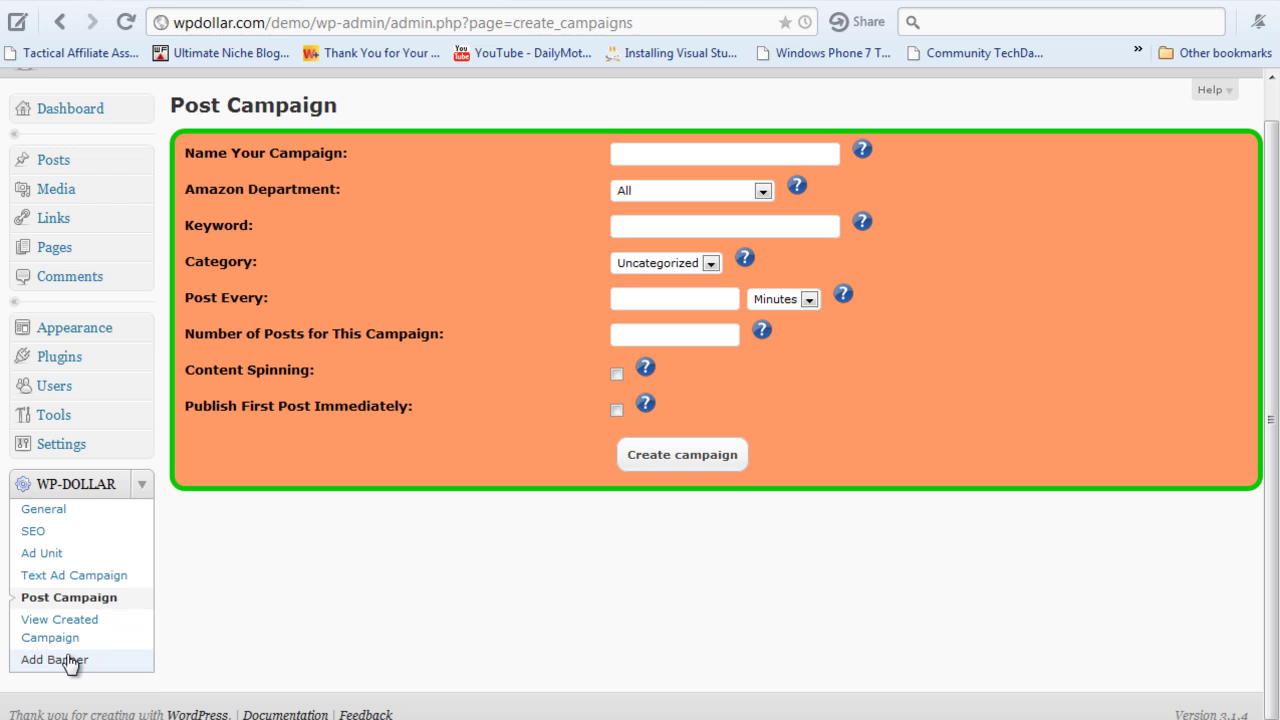
pyautogui.click(35, 659)
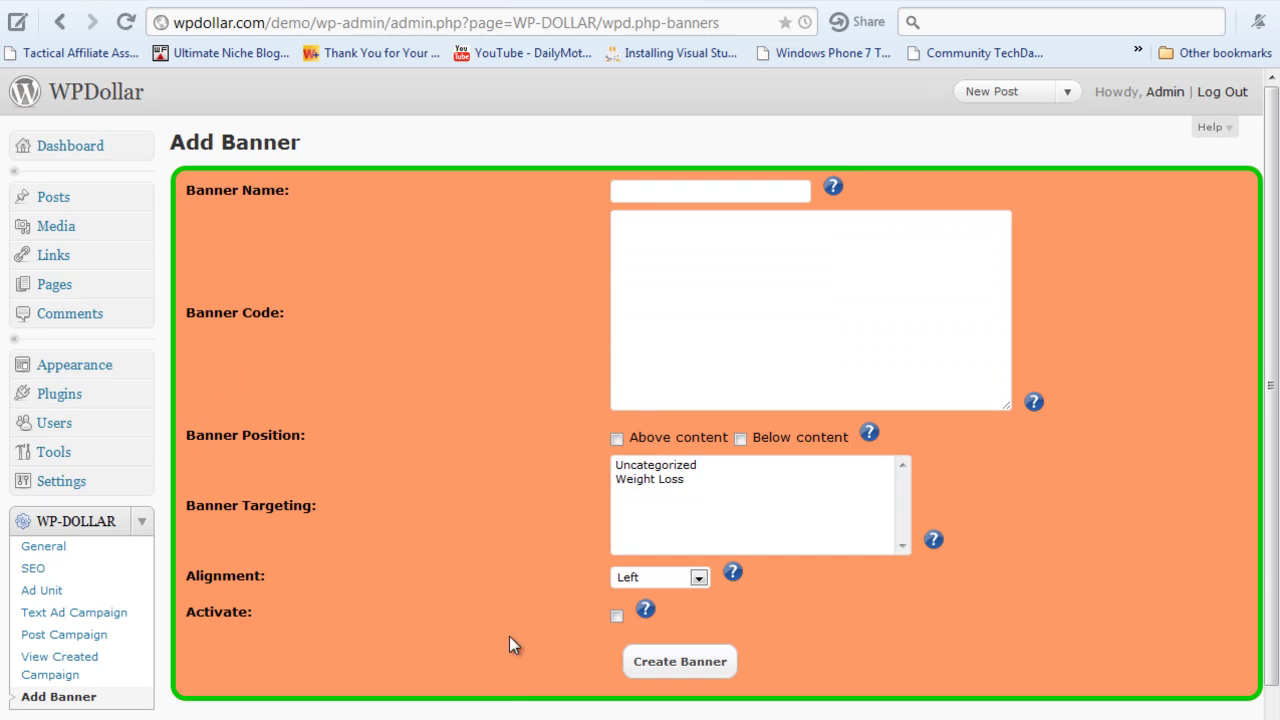
# Focus the Banner Code box, then view created campaigns: Post Ad Campaign #1, Text Ad Campaign #1, Banner #1
pyautogui.click(667, 274)
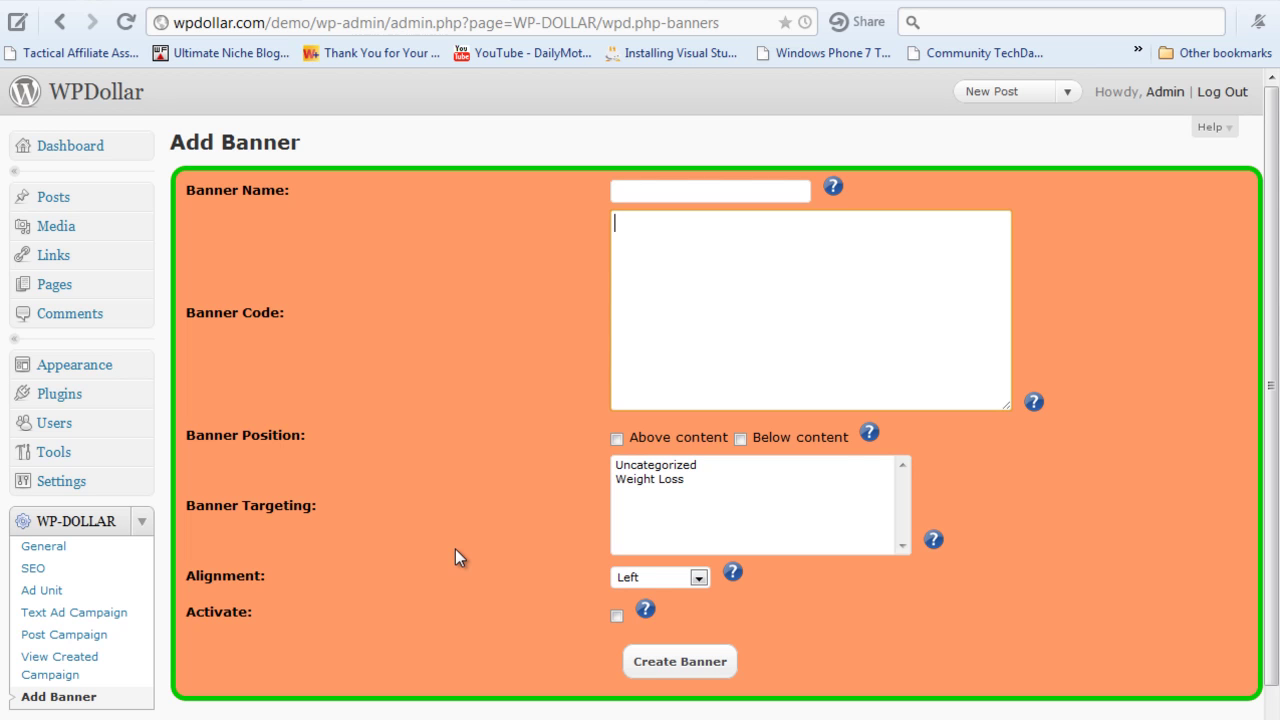
pyautogui.click(112, 666)
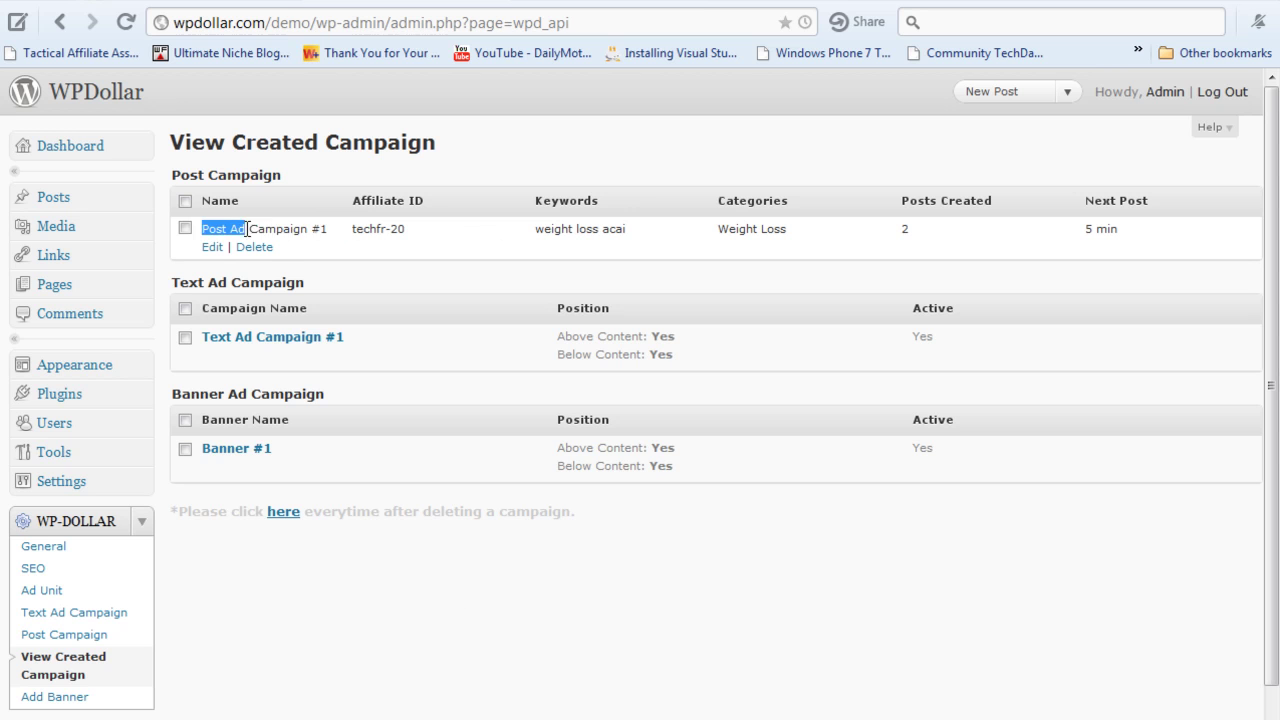
pyautogui.moveTo(247, 229); pyautogui.dragTo(310, 228)
pyautogui.click(337, 237)
pyautogui.click(279, 228)
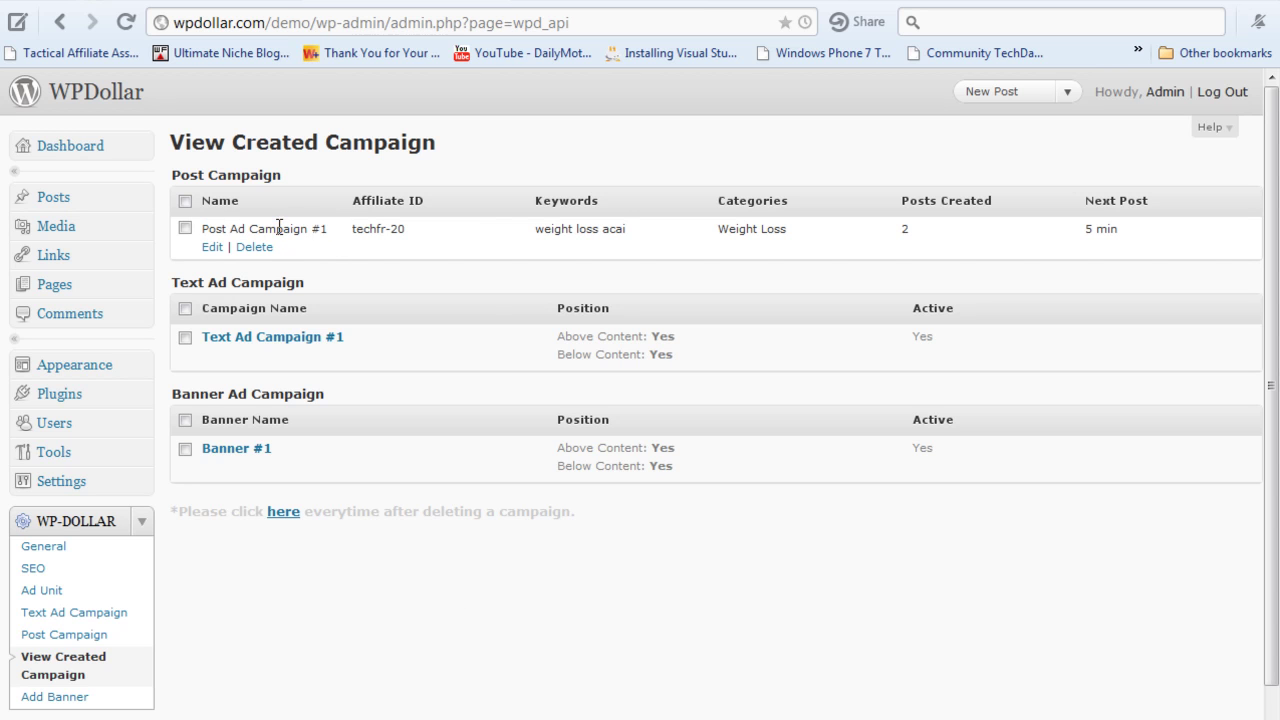
pyautogui.moveTo(346, 337); pyautogui.dragTo(199, 337)
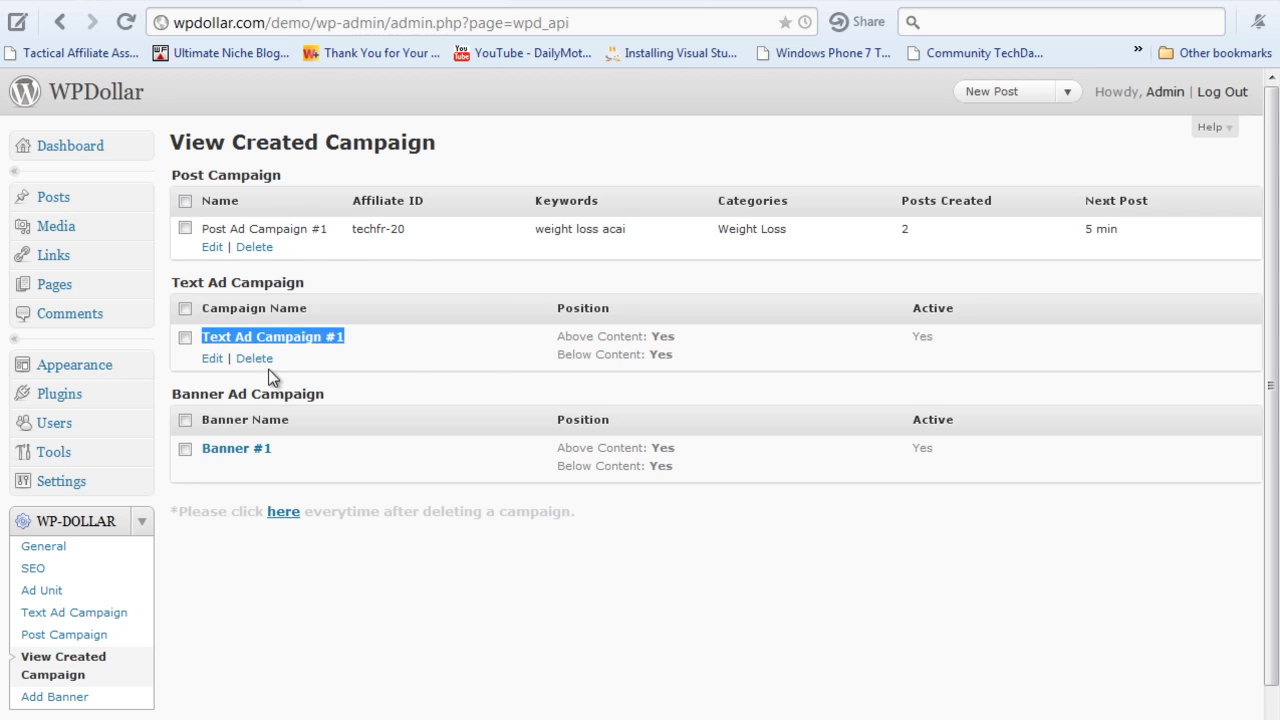
pyautogui.click(567, 339)
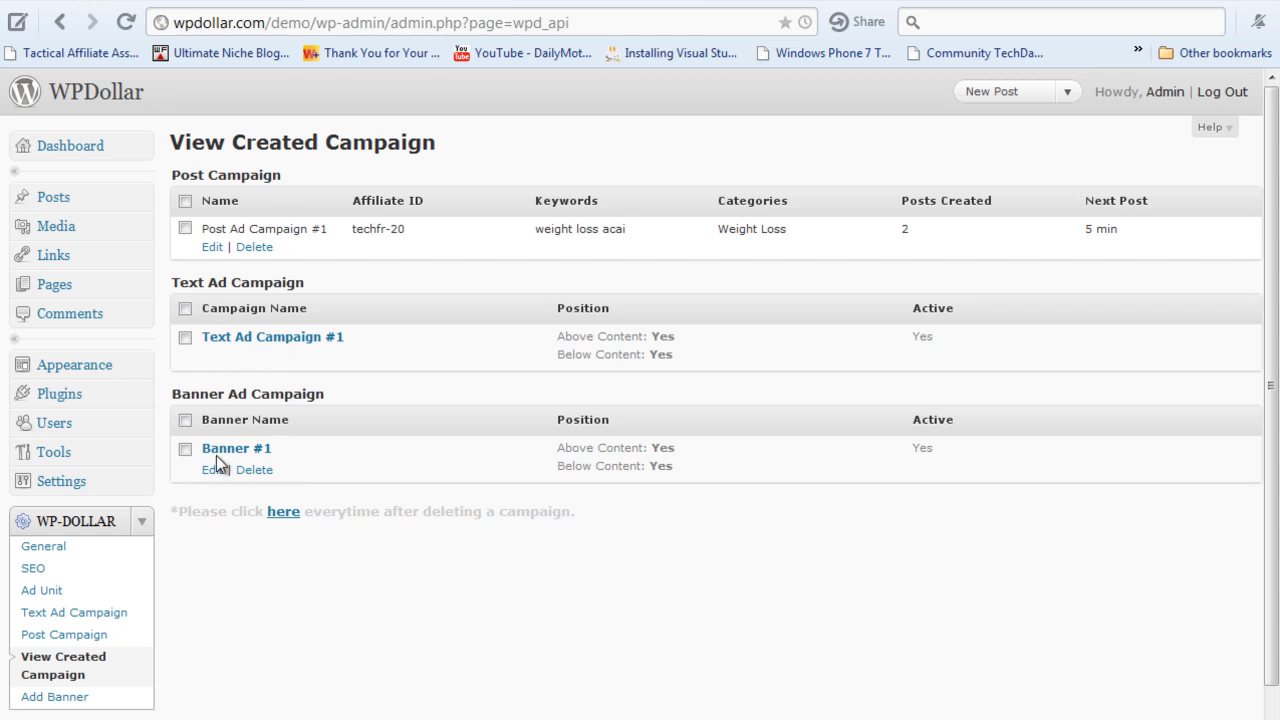
pyautogui.moveTo(317, 461); pyautogui.dragTo(203, 450)
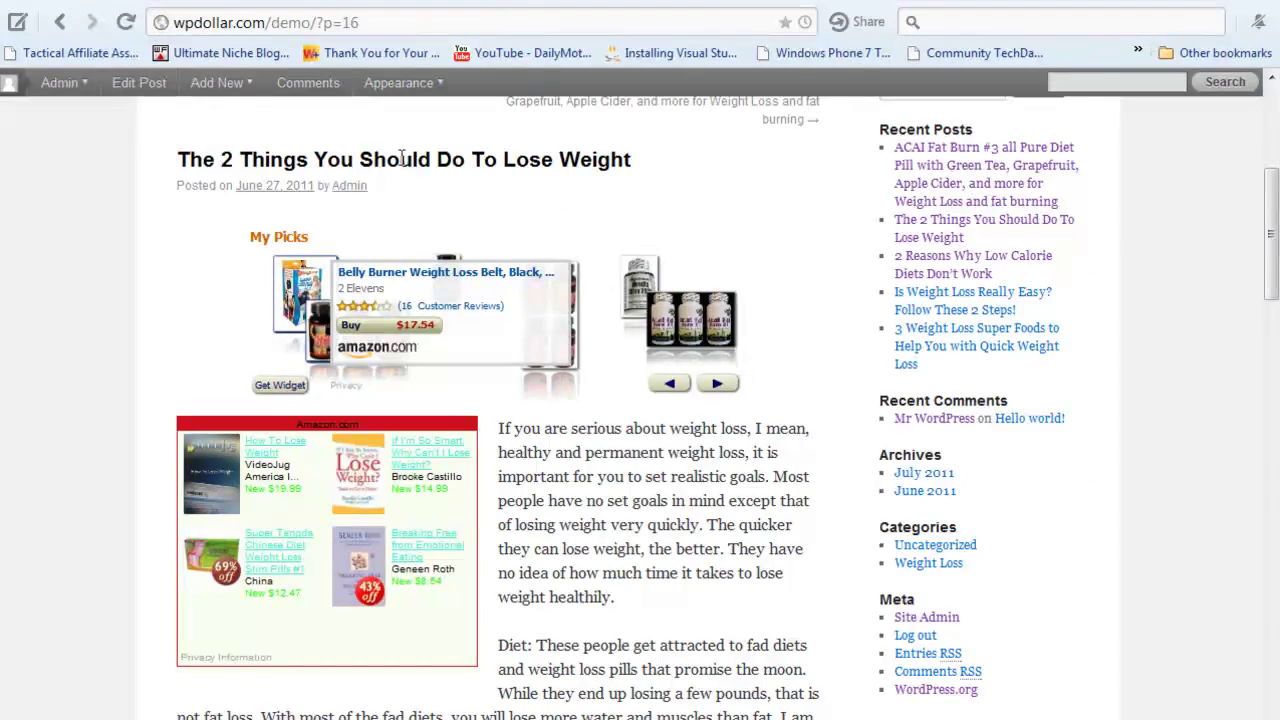
# Scroll the demo blog's posts, then reload wpdollar.com/demo/ with ACAI Fat Burn #3 on top
pyautogui.scroll(5, 512, 462)
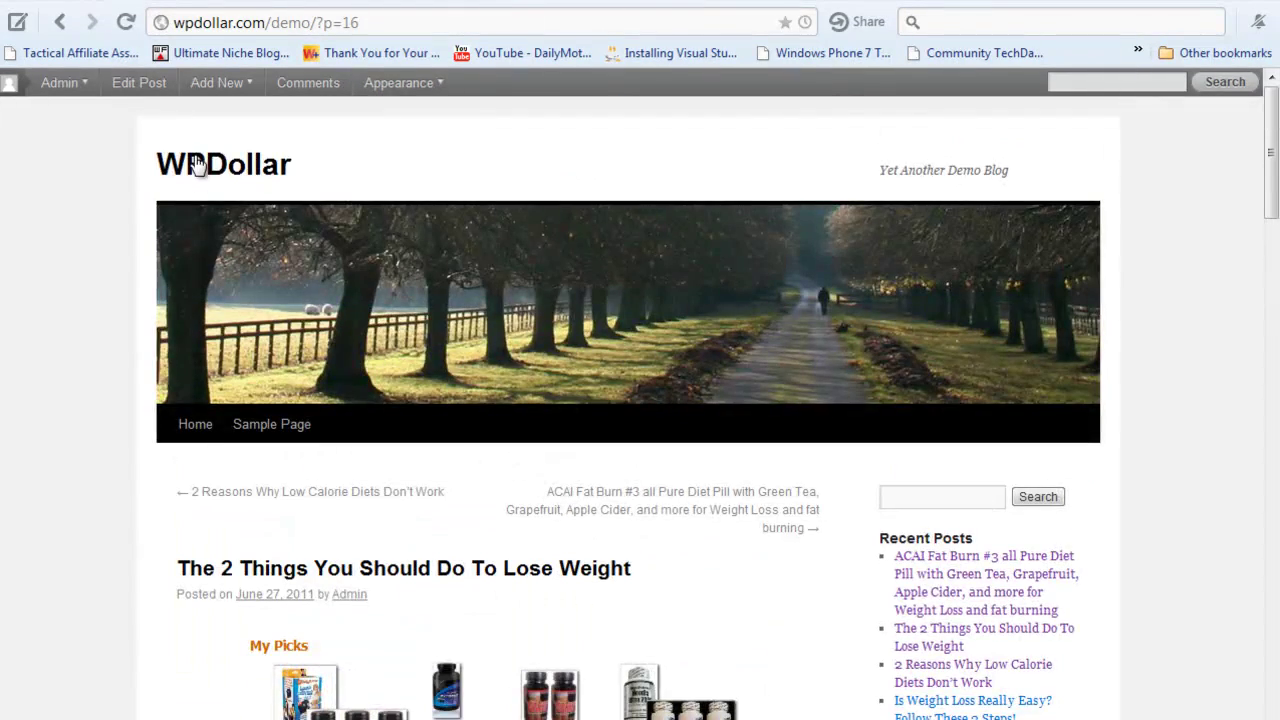
pyautogui.scroll(-6, 800, 330)
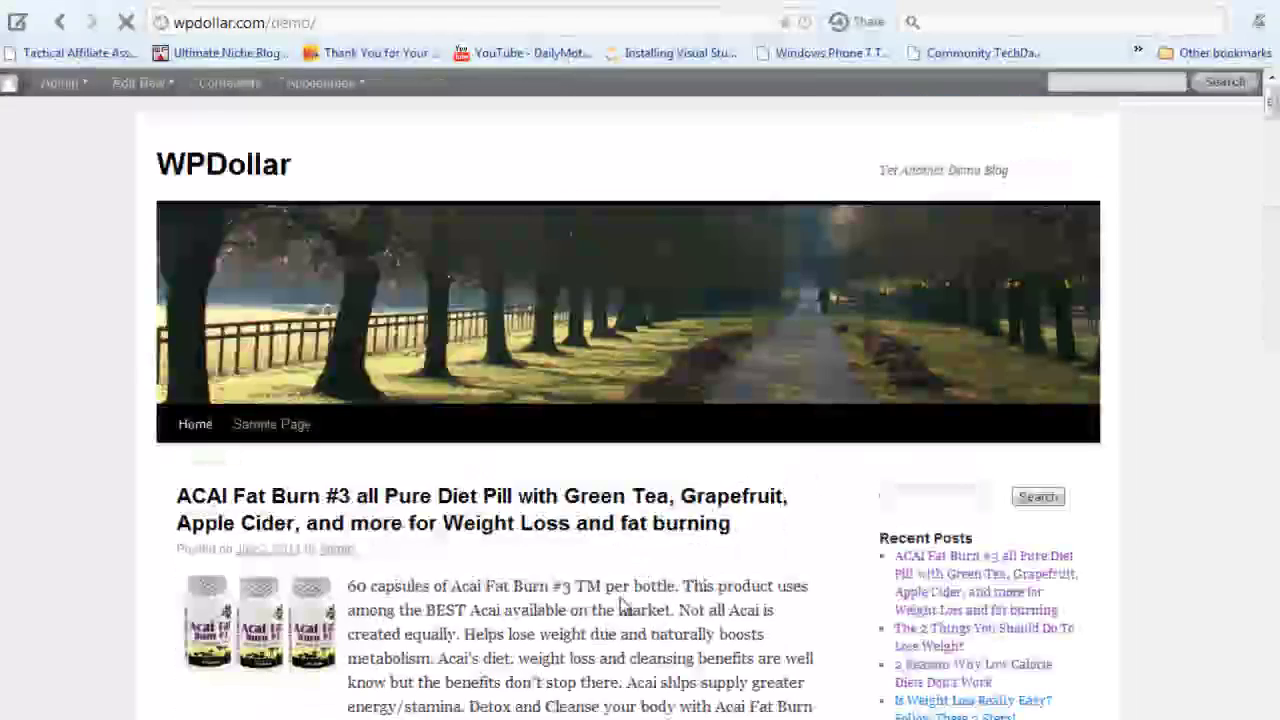
pyautogui.scroll(-3, 622, 610)
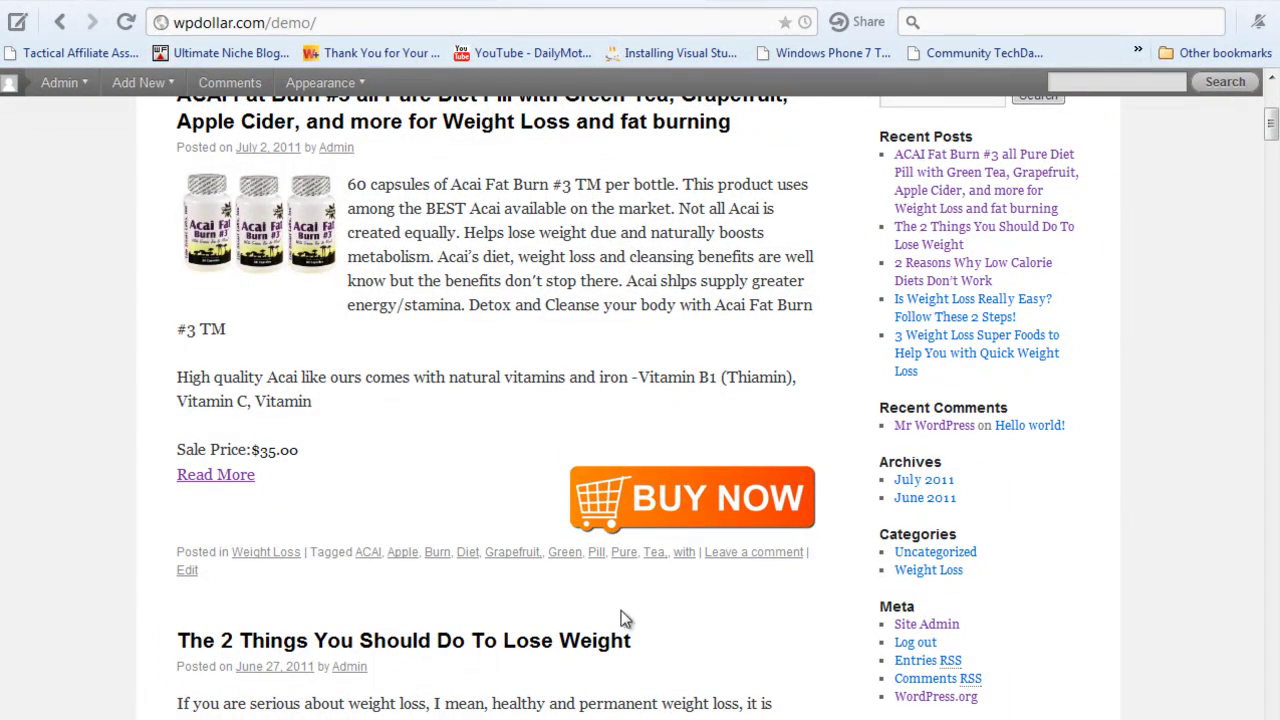
pyautogui.scroll(3, 605, 600)
pyautogui.click(178, 24)
pyautogui.press('Return')
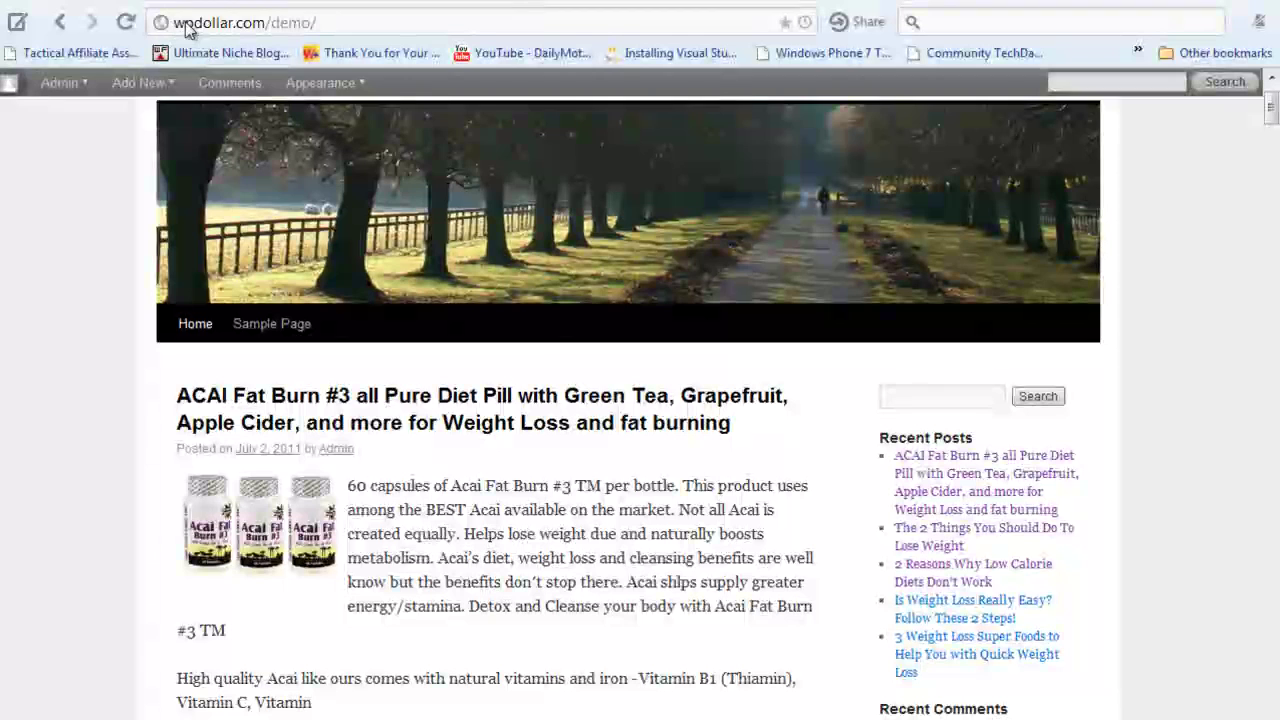